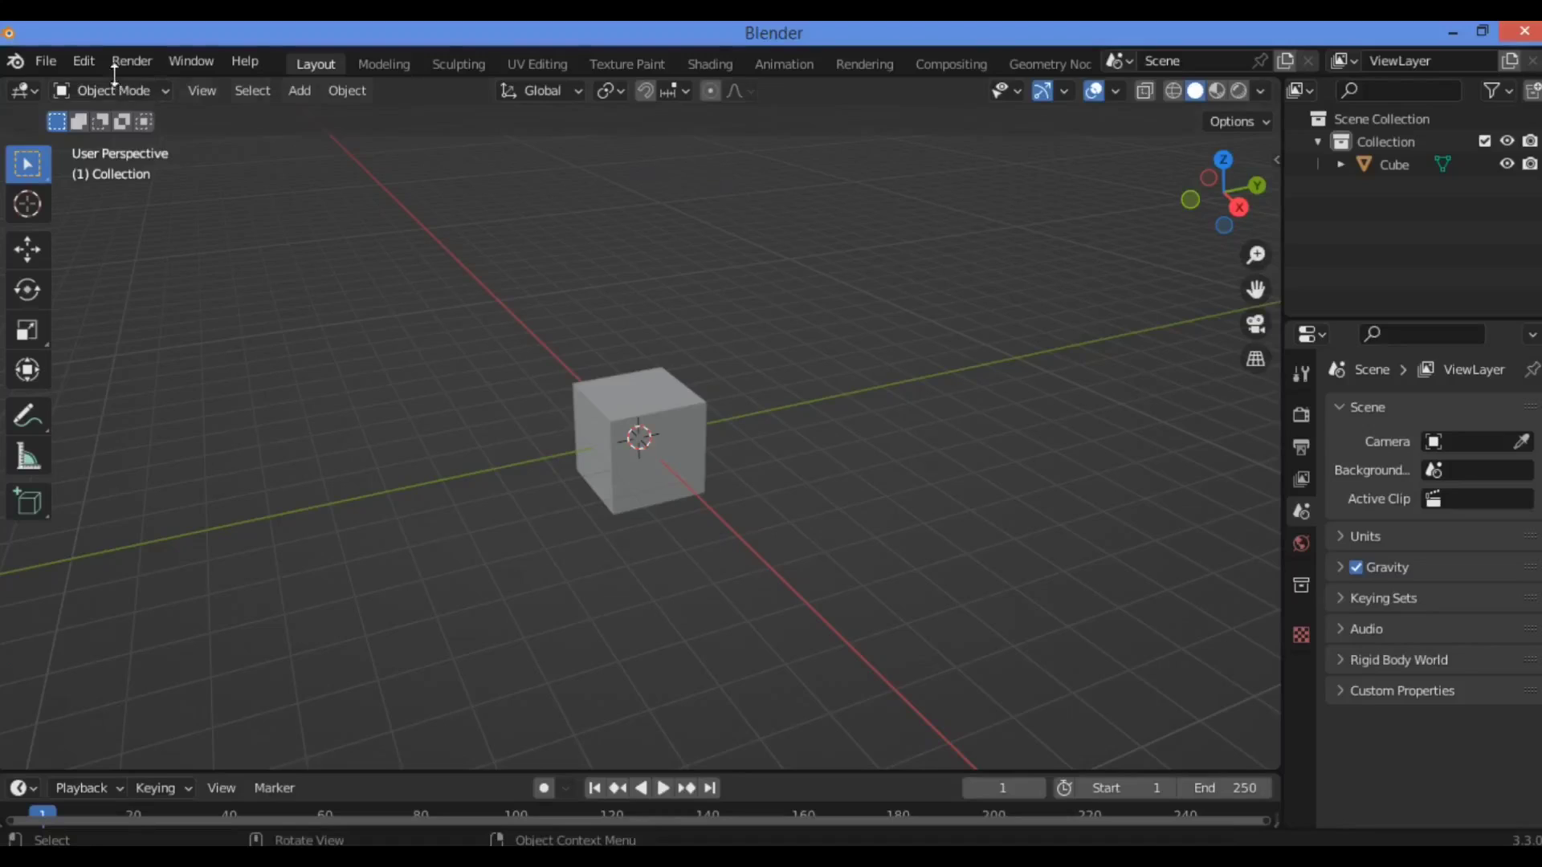
Search the add-on preferences for "car" and make sure the Object: Carver add-on is enabled
left_click(84, 62)
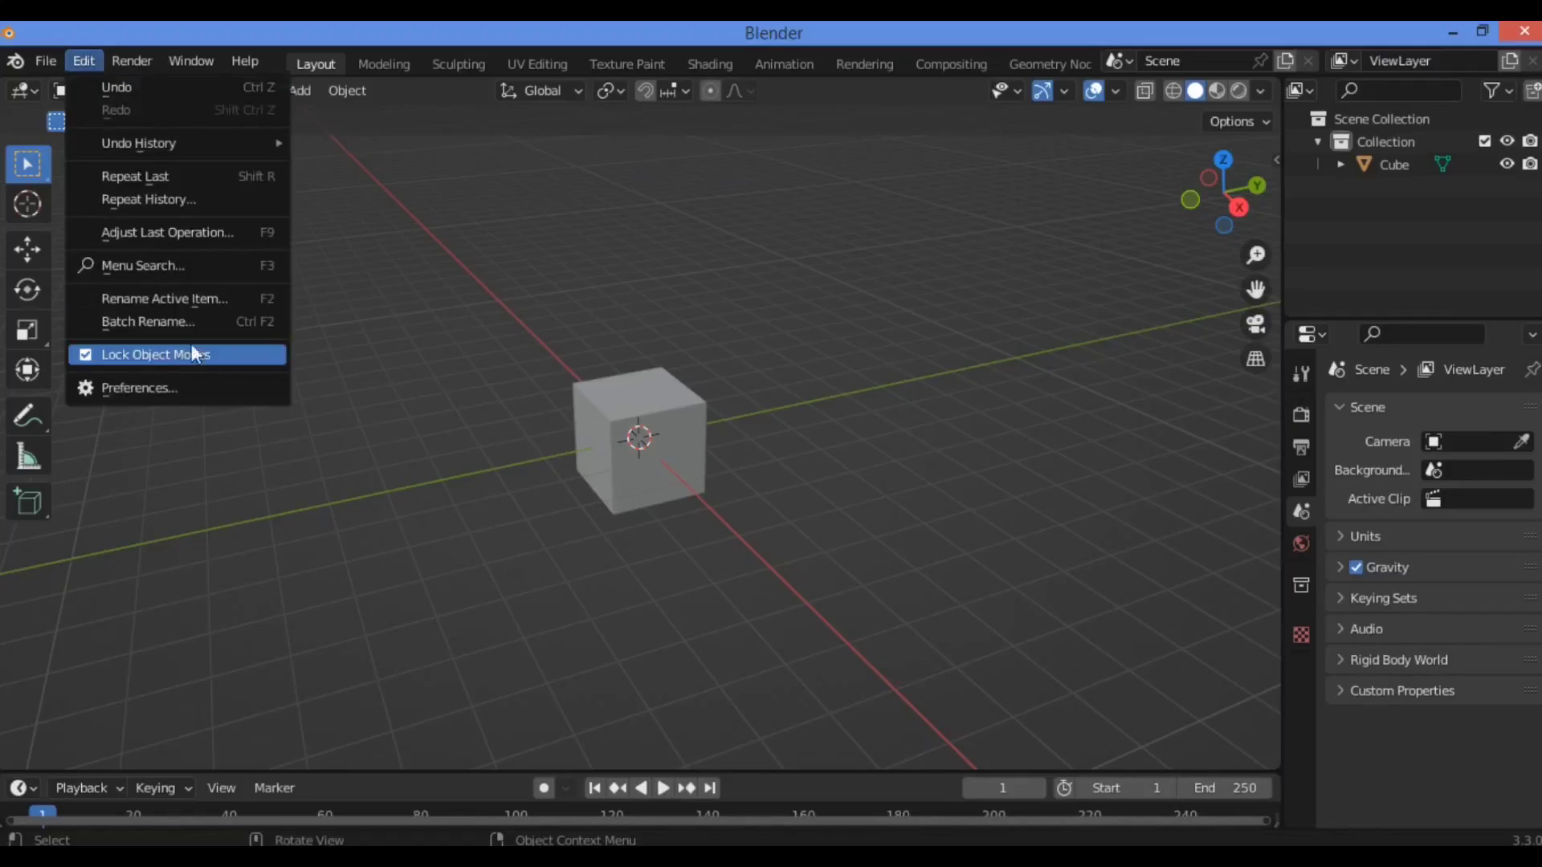
left_click(195, 390)
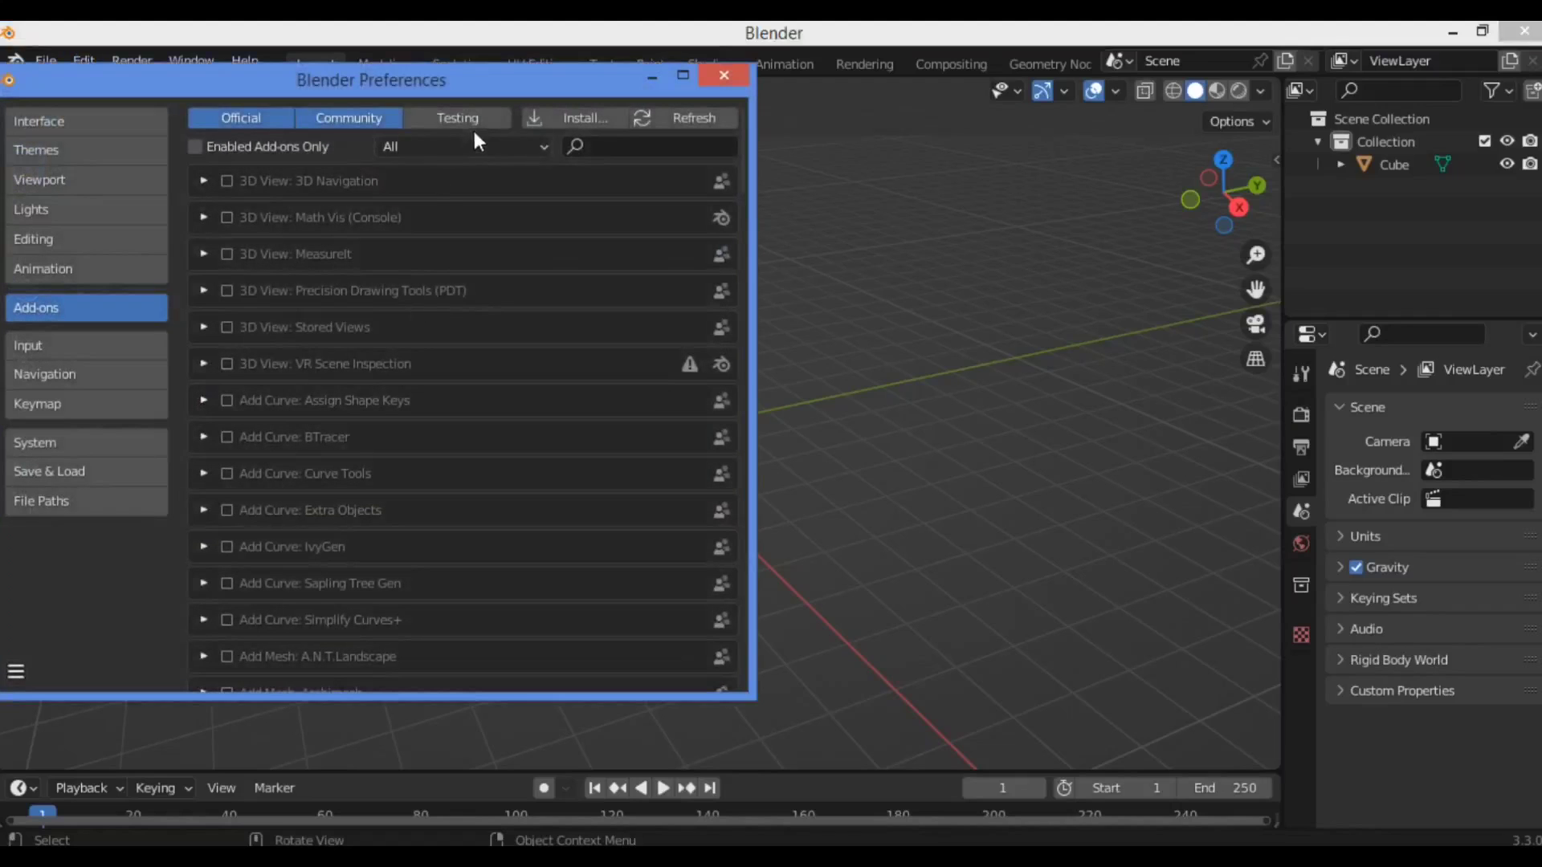
left_click(636, 146)
type("car")
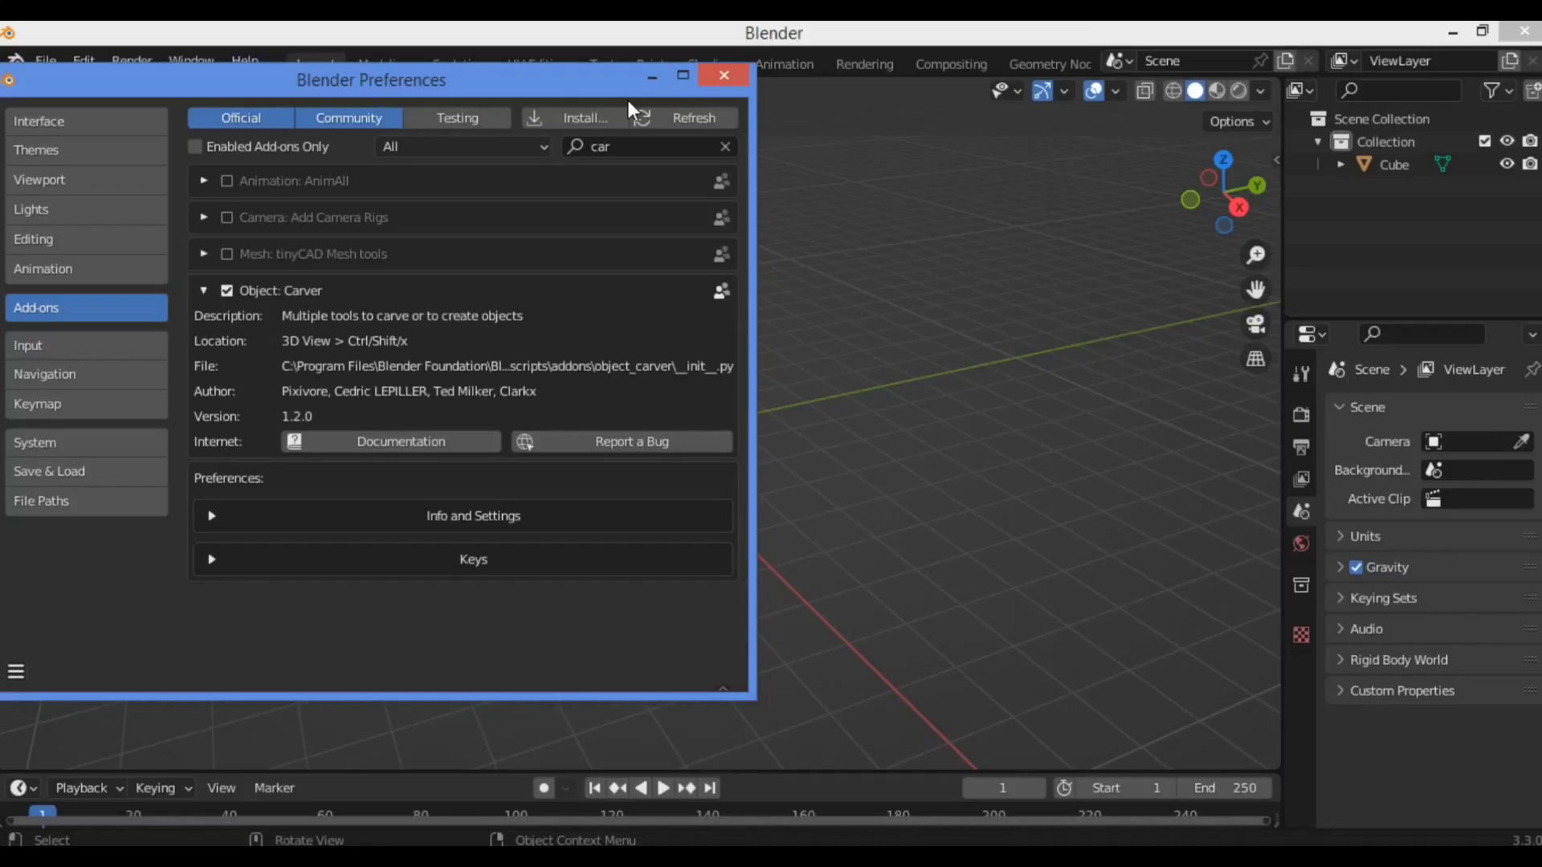
left_click(726, 76)
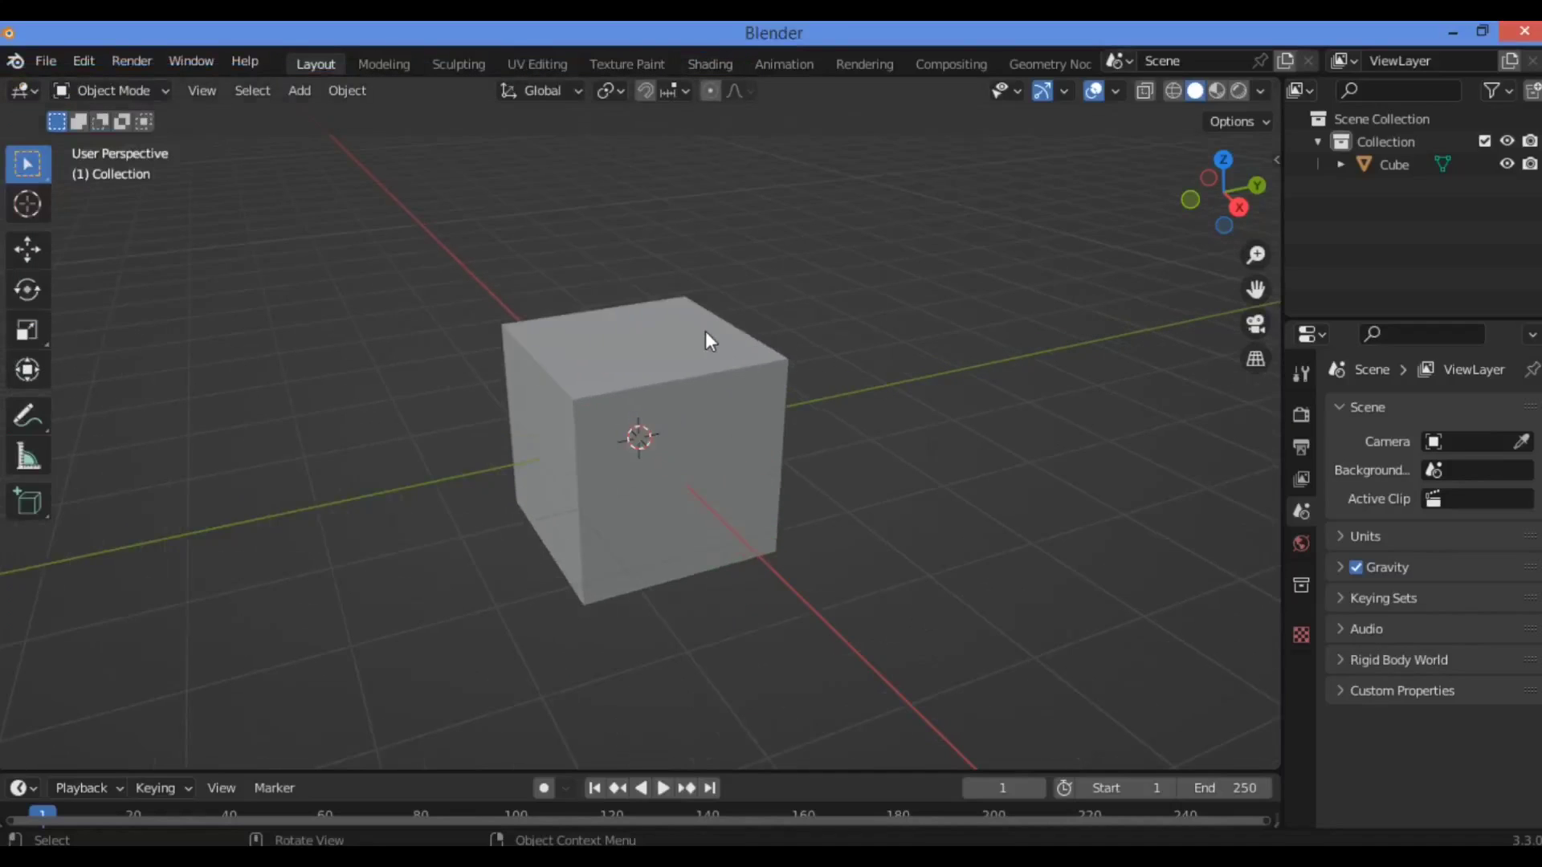
Scale the cube by about -4.187 along Y and 0.232 along X to form a long, thin wall
left_click(623, 392)
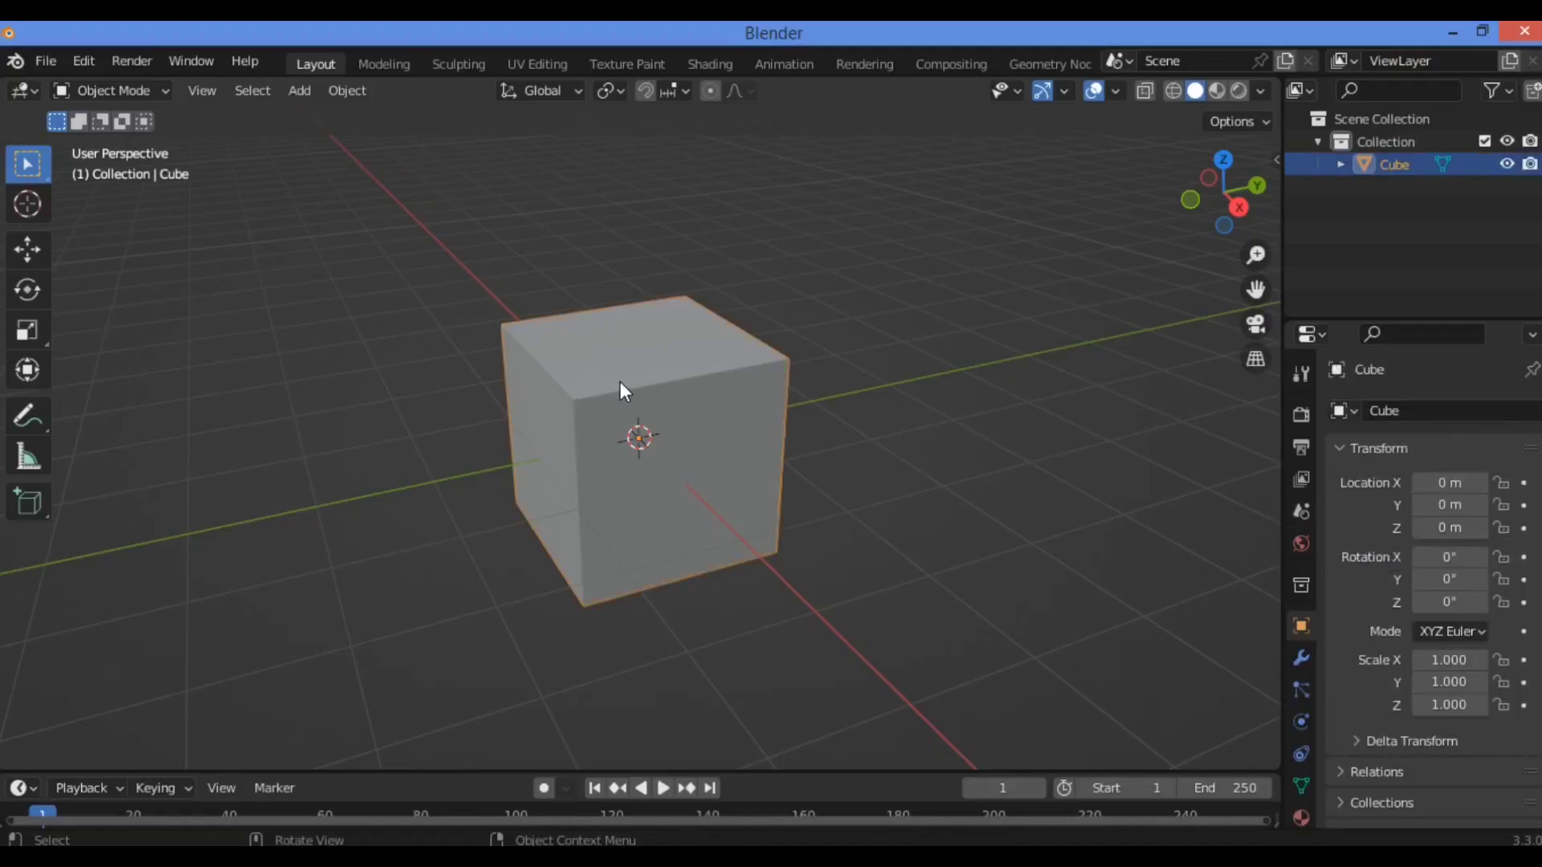
key("s")
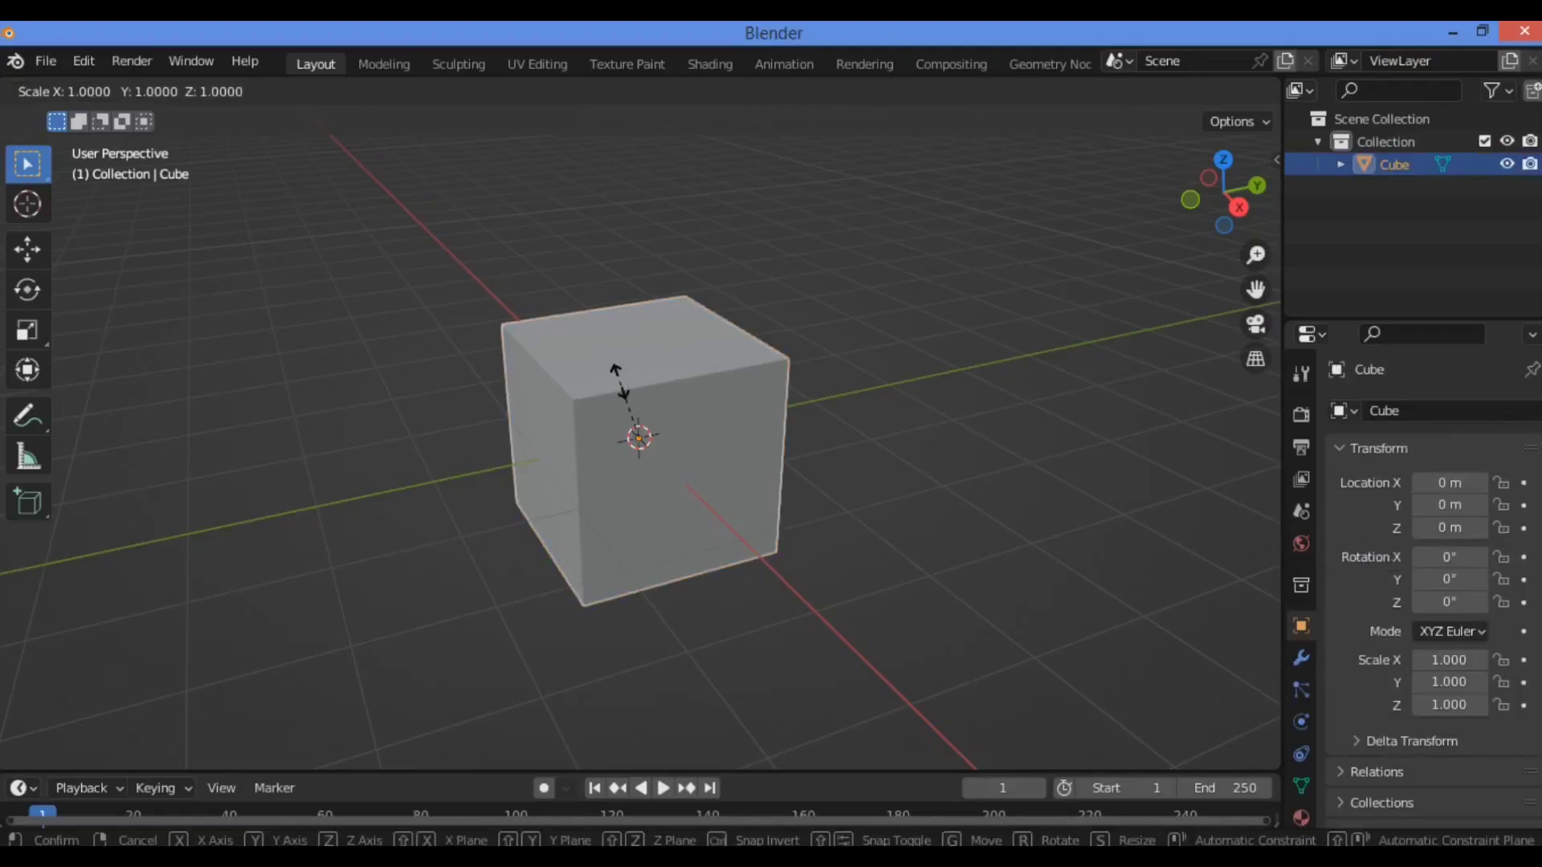
key("y")
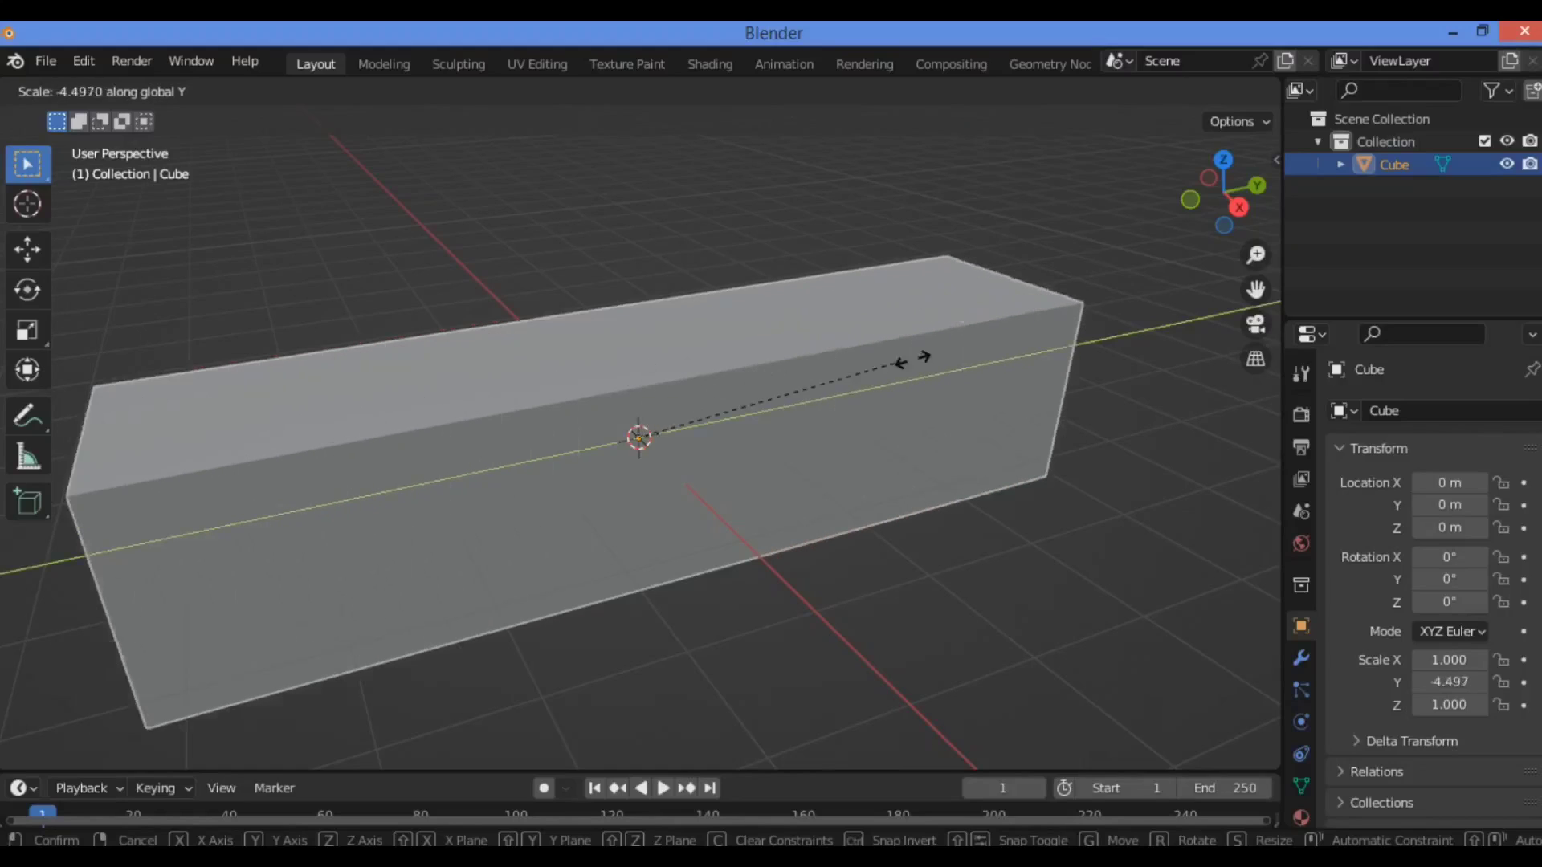
left_click(878, 370)
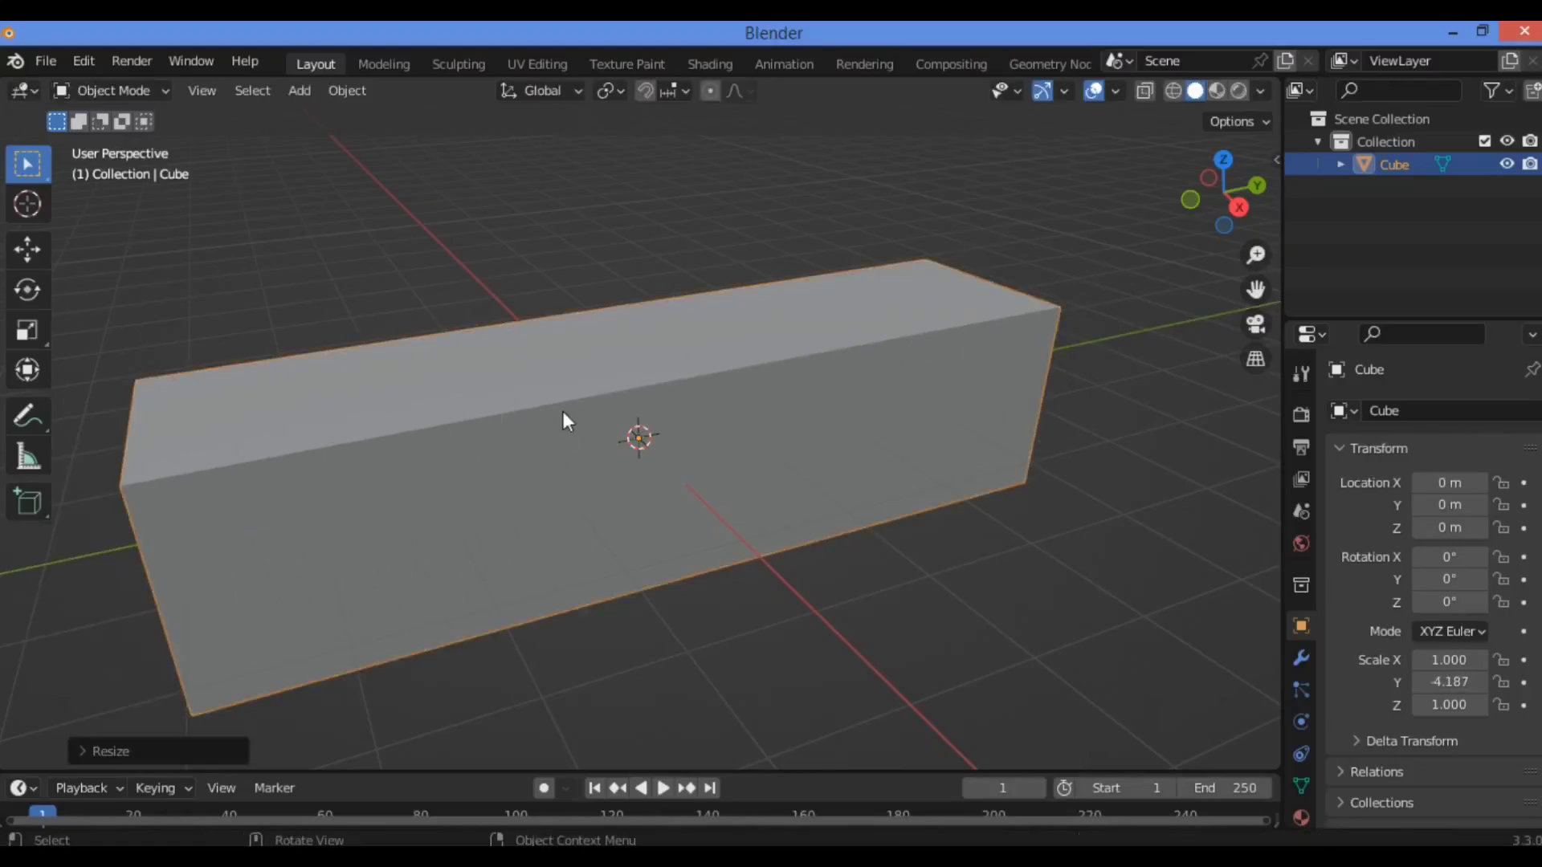
key("s")
key("x")
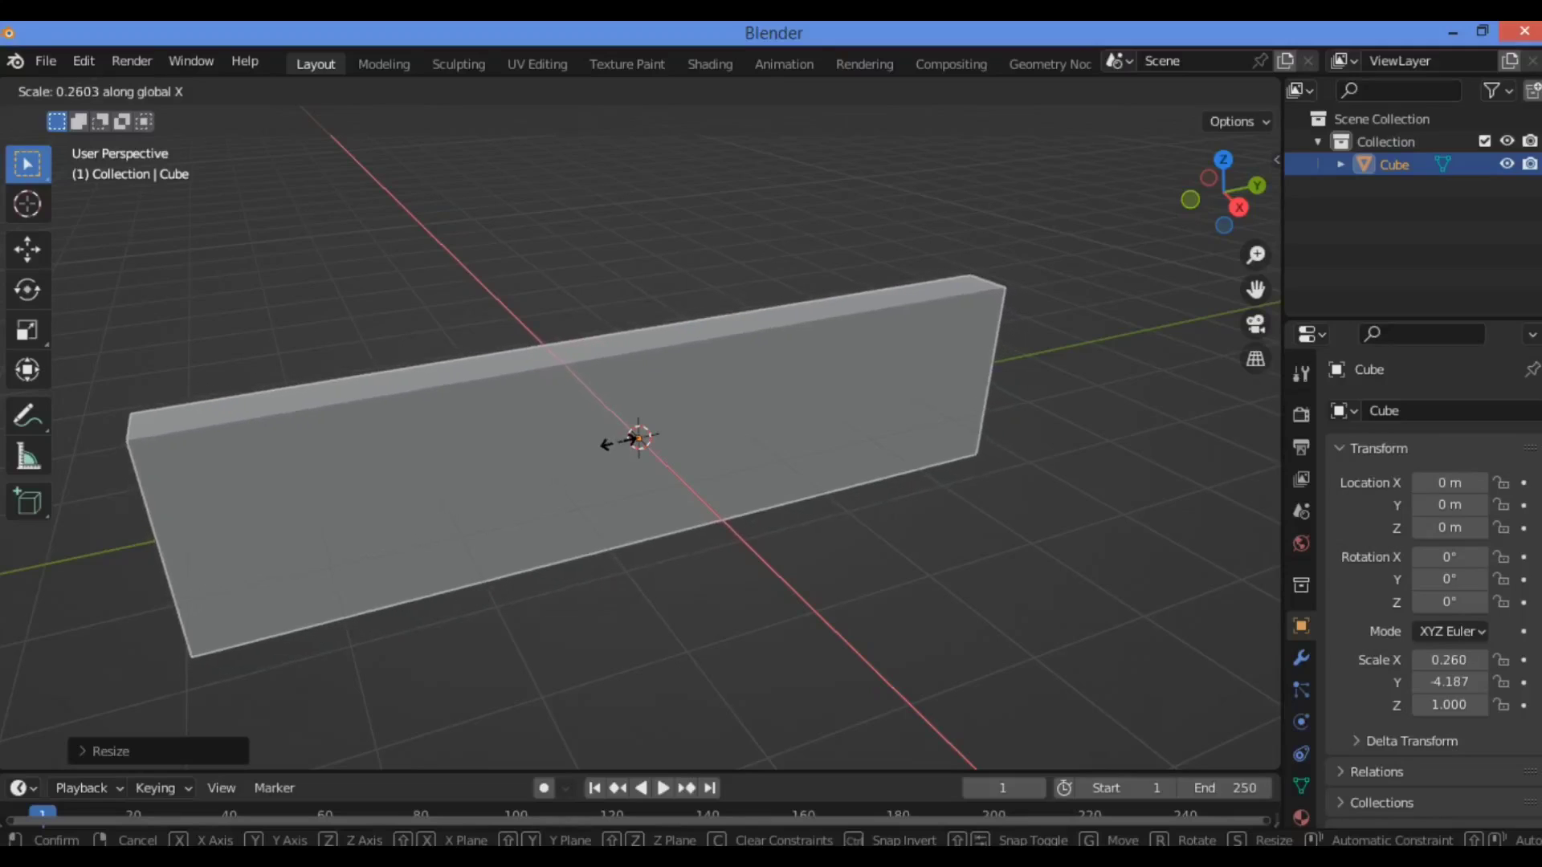
left_click(624, 450)
left_click_drag(1217, 241, 909, 420)
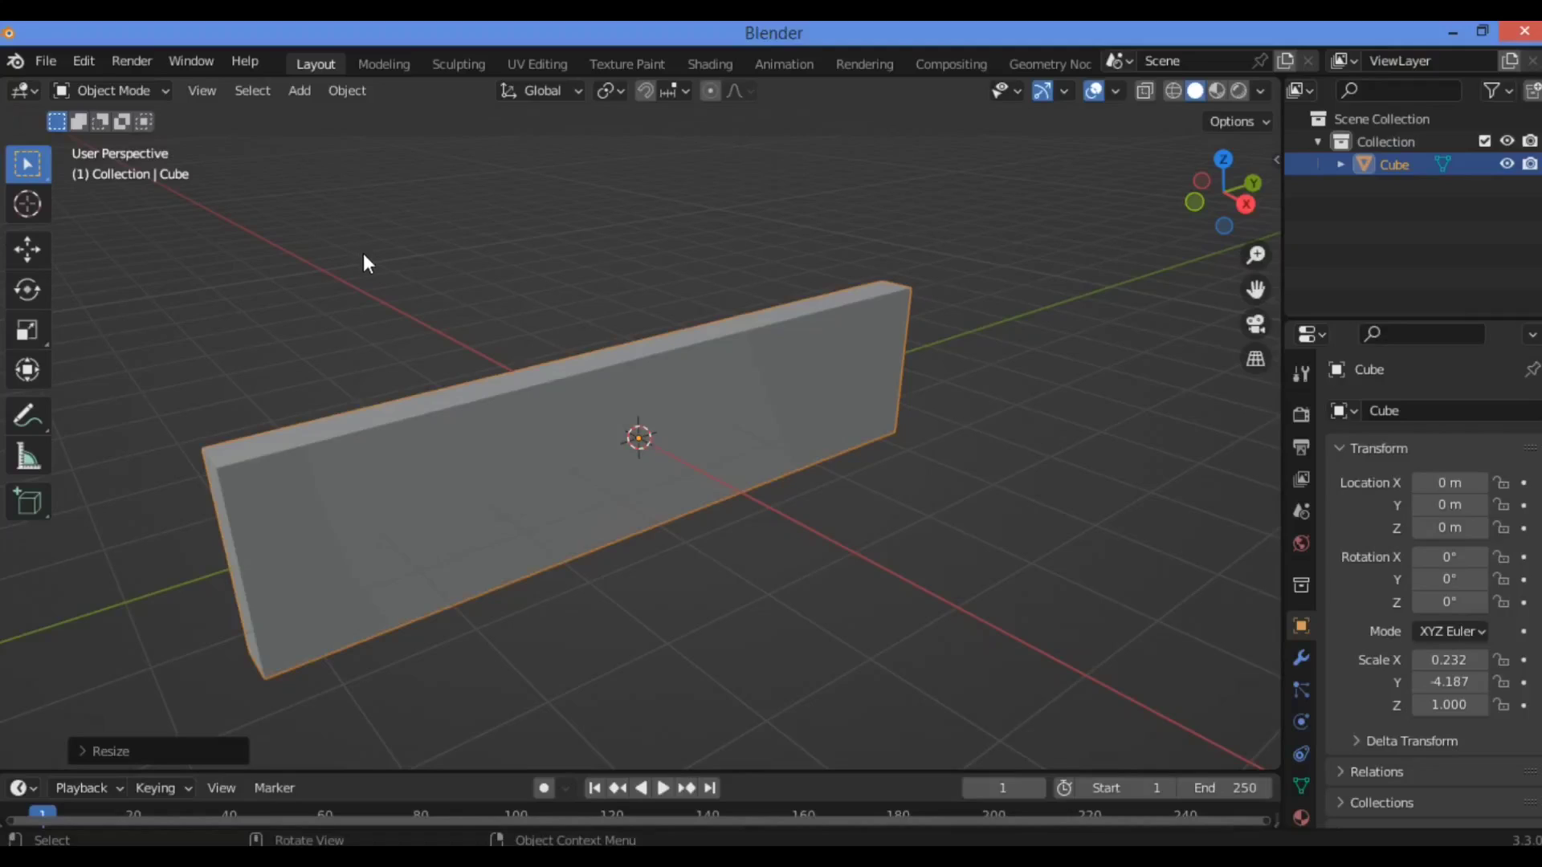
Turn on the Cavity option in the viewport shading settings
left_click(1260, 91)
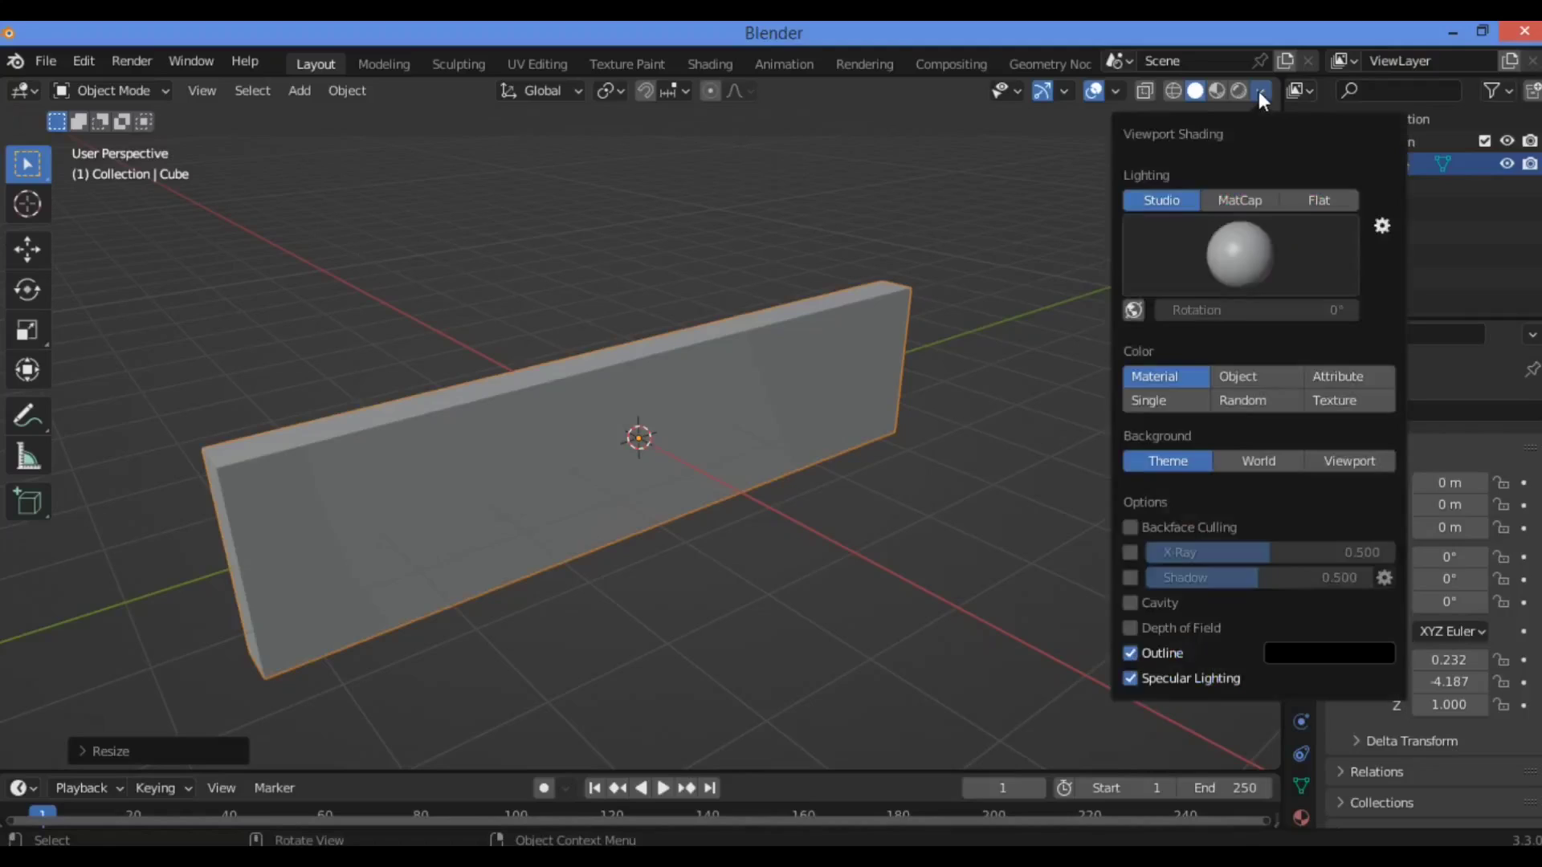
left_click(1131, 603)
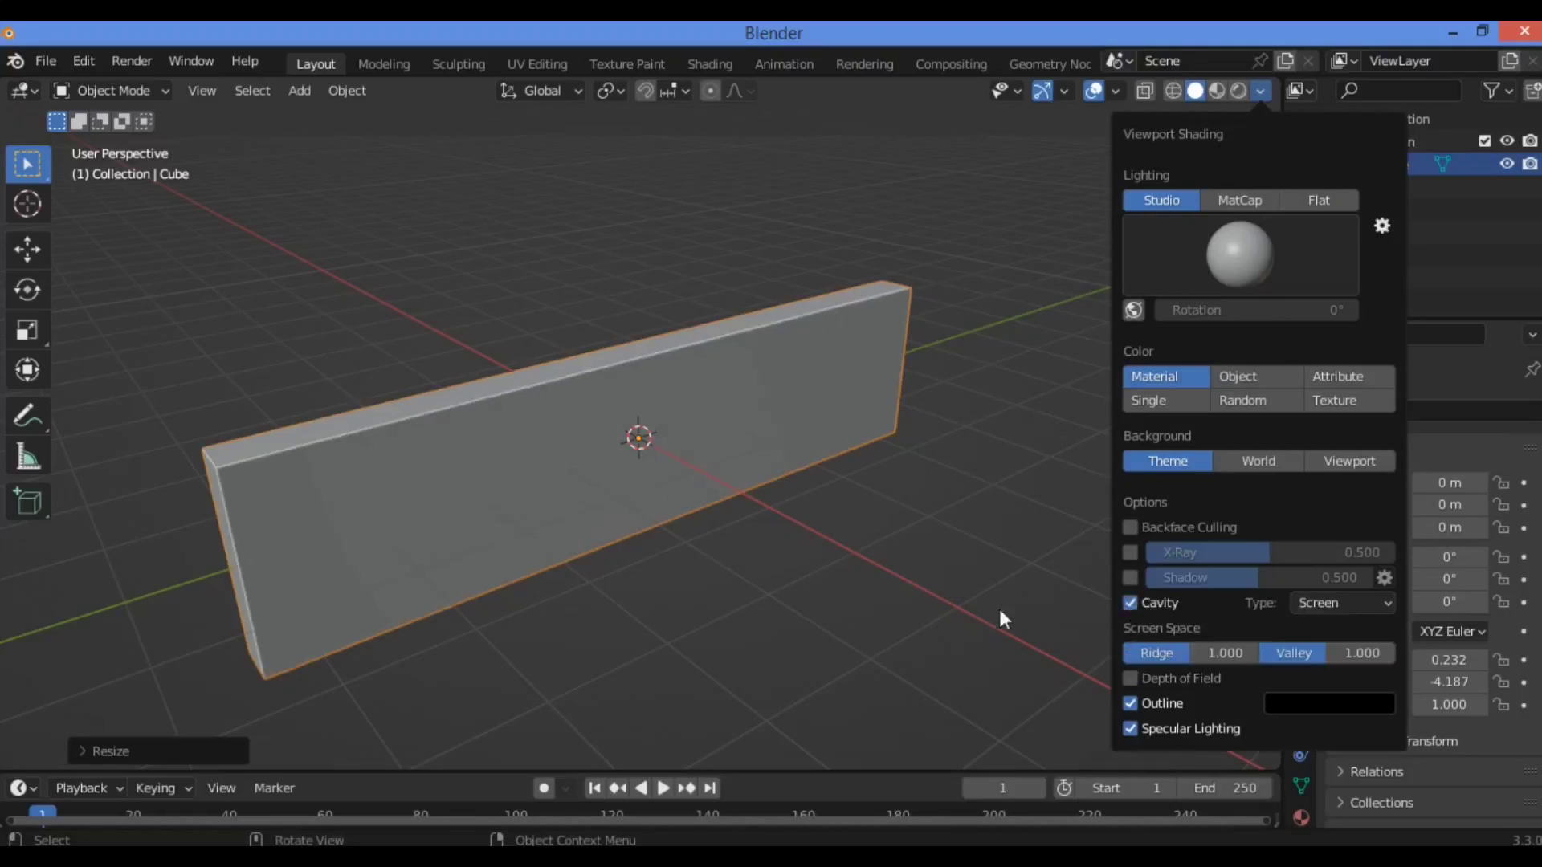
left_click(1260, 91)
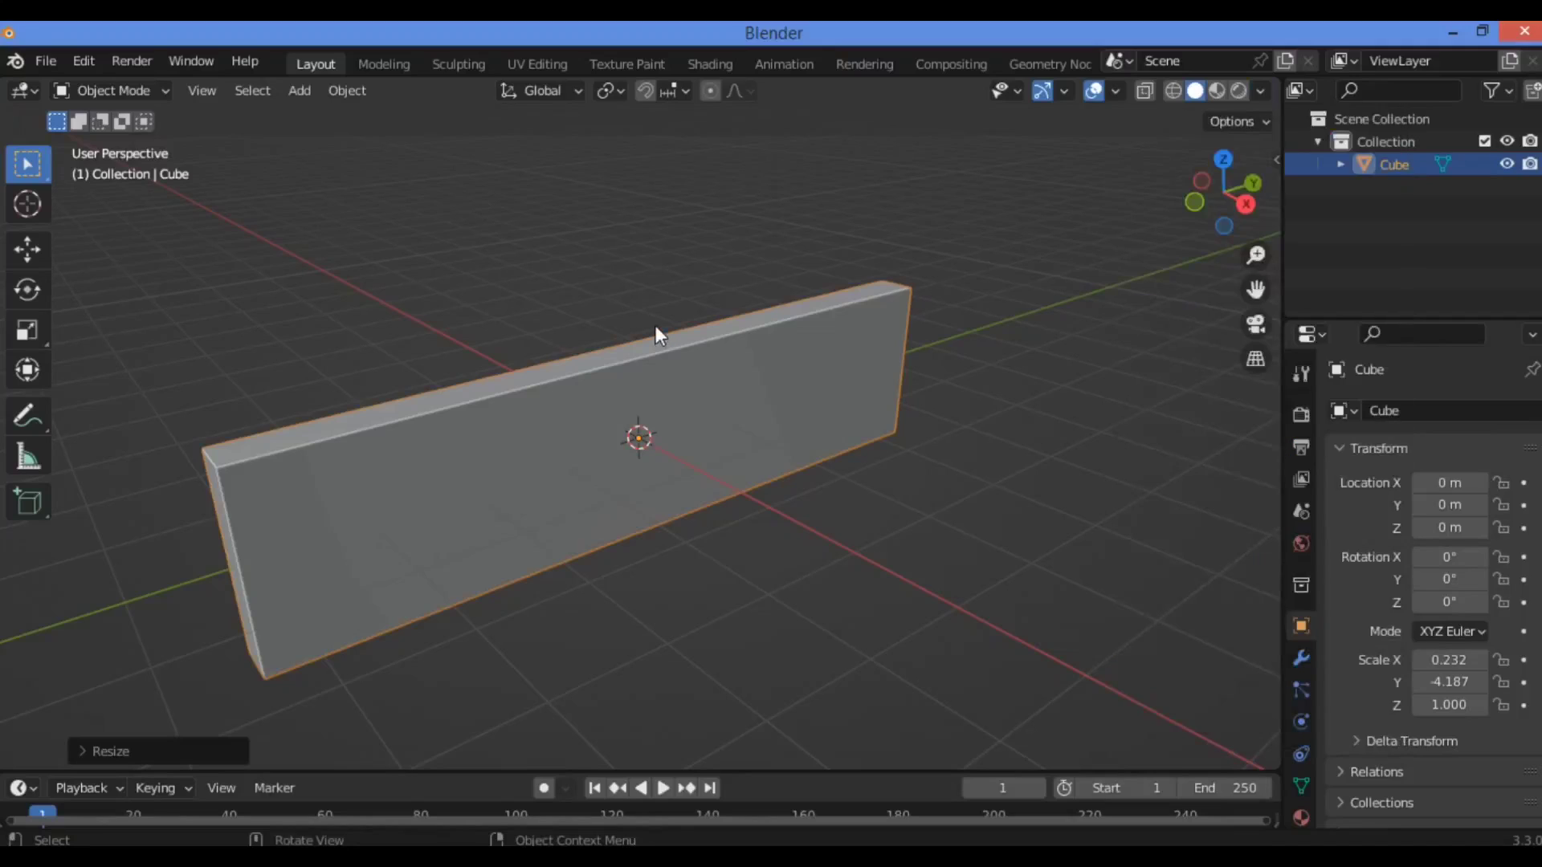
key("Tab")
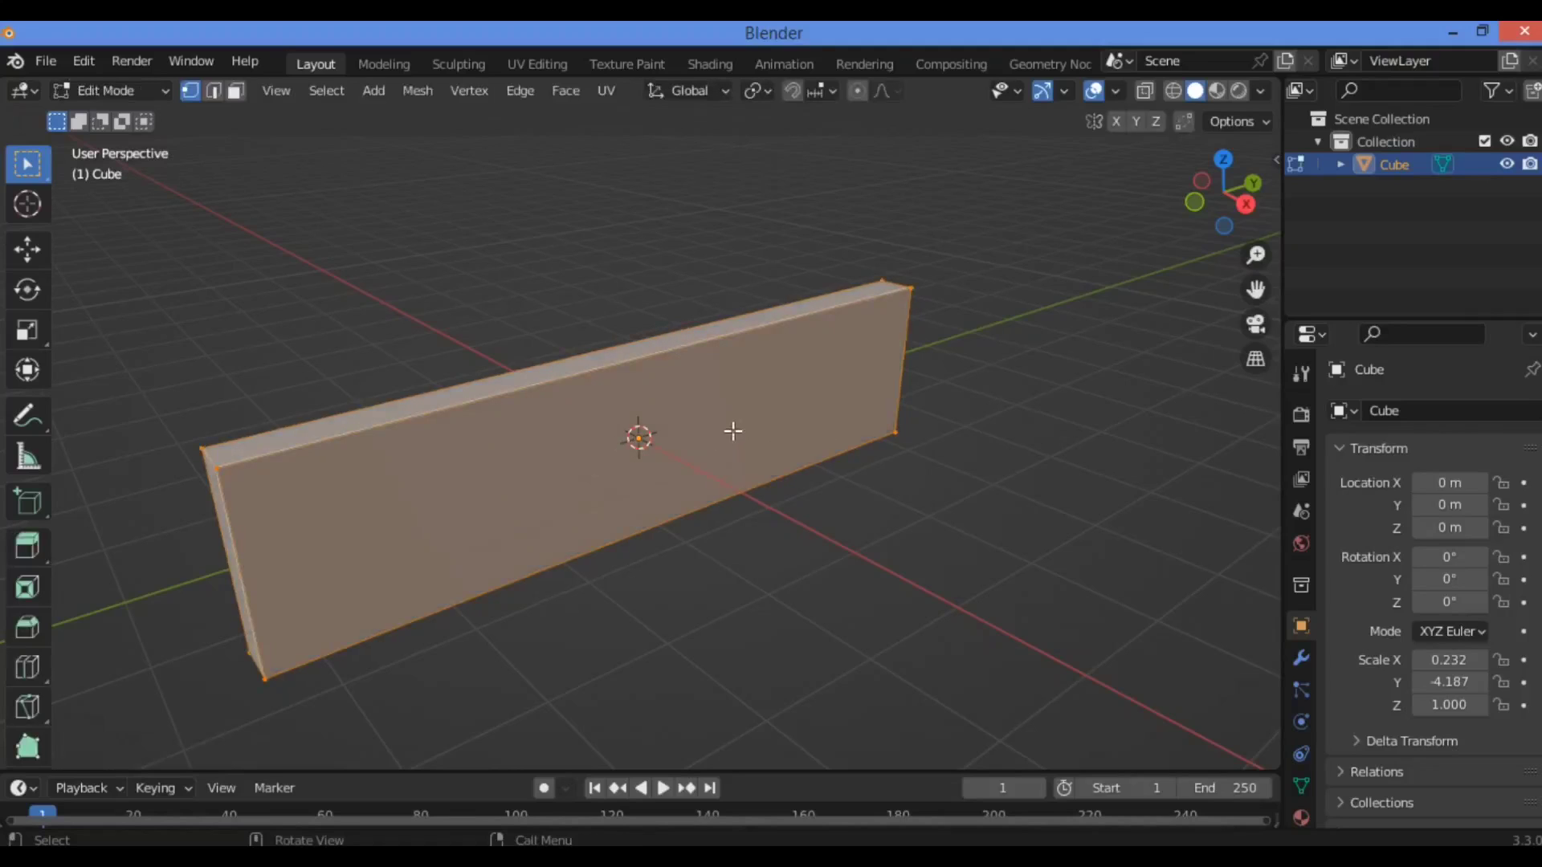
middle_click_drag(718, 427, 859, 414, "shift")
key("Tab")
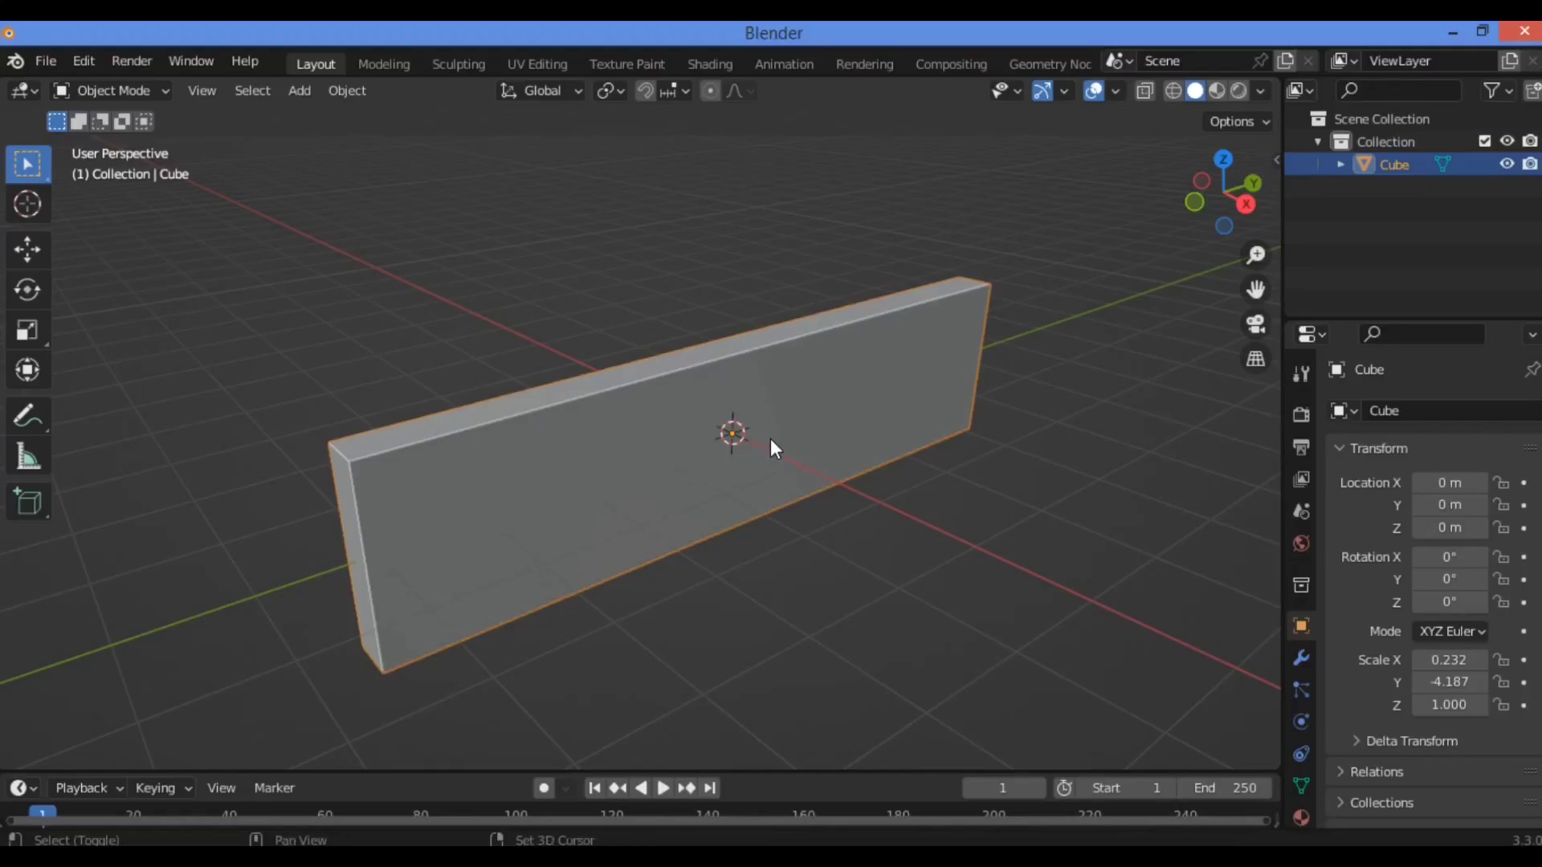
Start the Carver in Difference mode on the wall, switch to the right orthographic view, and show the Carver help
key("ctrl+shift+x")
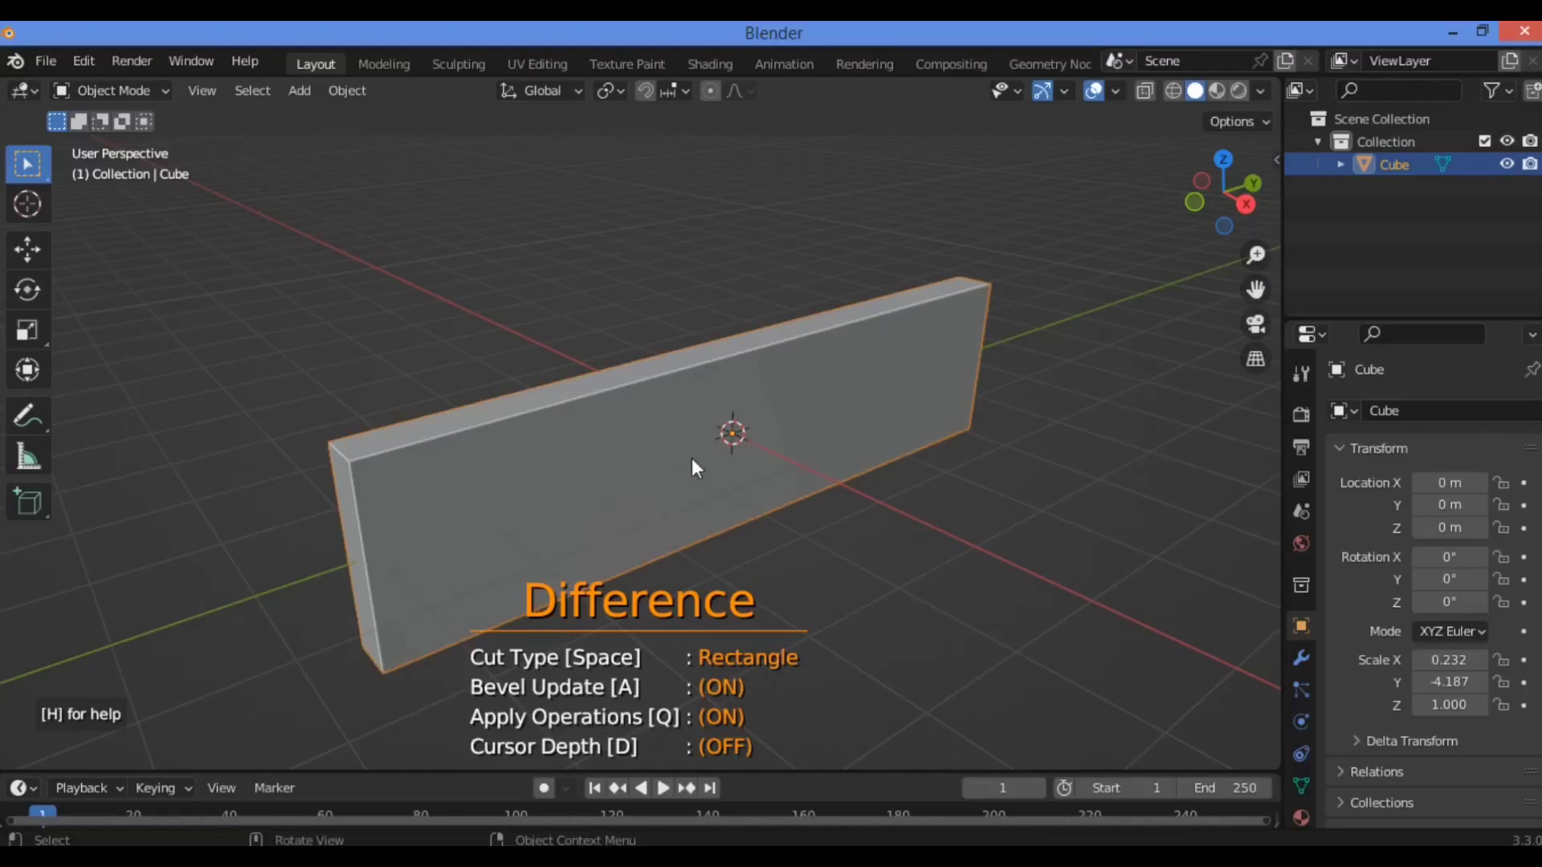
mouse_move(880, 390)
left_mouse_down()
mouse_move(782, 422)
mouse_move(769, 458)
mouse_move(822, 442)
mouse_move(624, 515)
mouse_move(780, 474)
left_mouse_up()
middle_click_drag(781, 474, 716, 402)
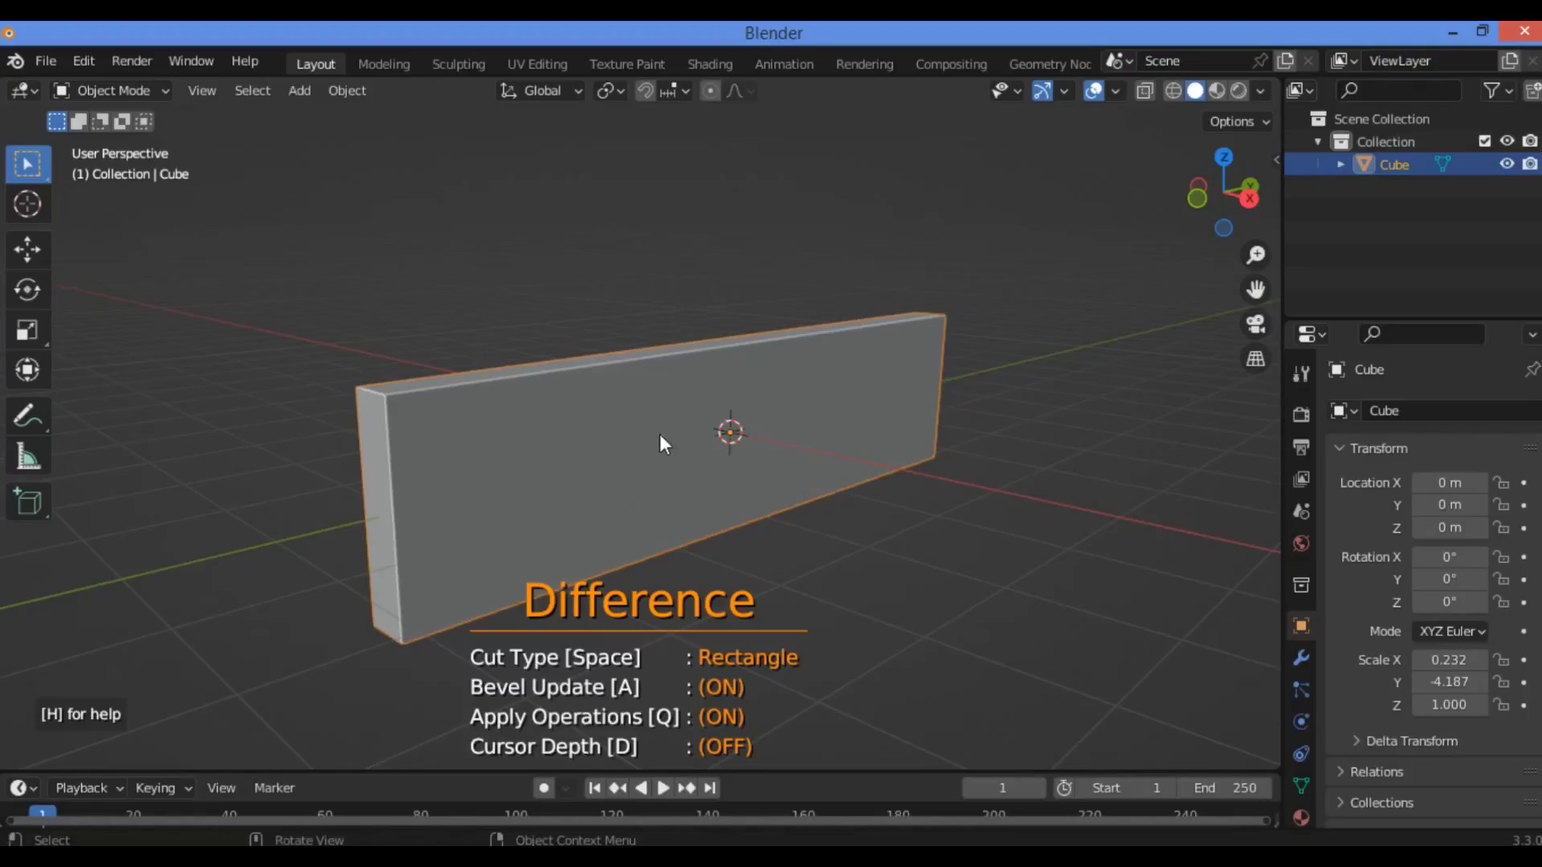
key("KP_3")
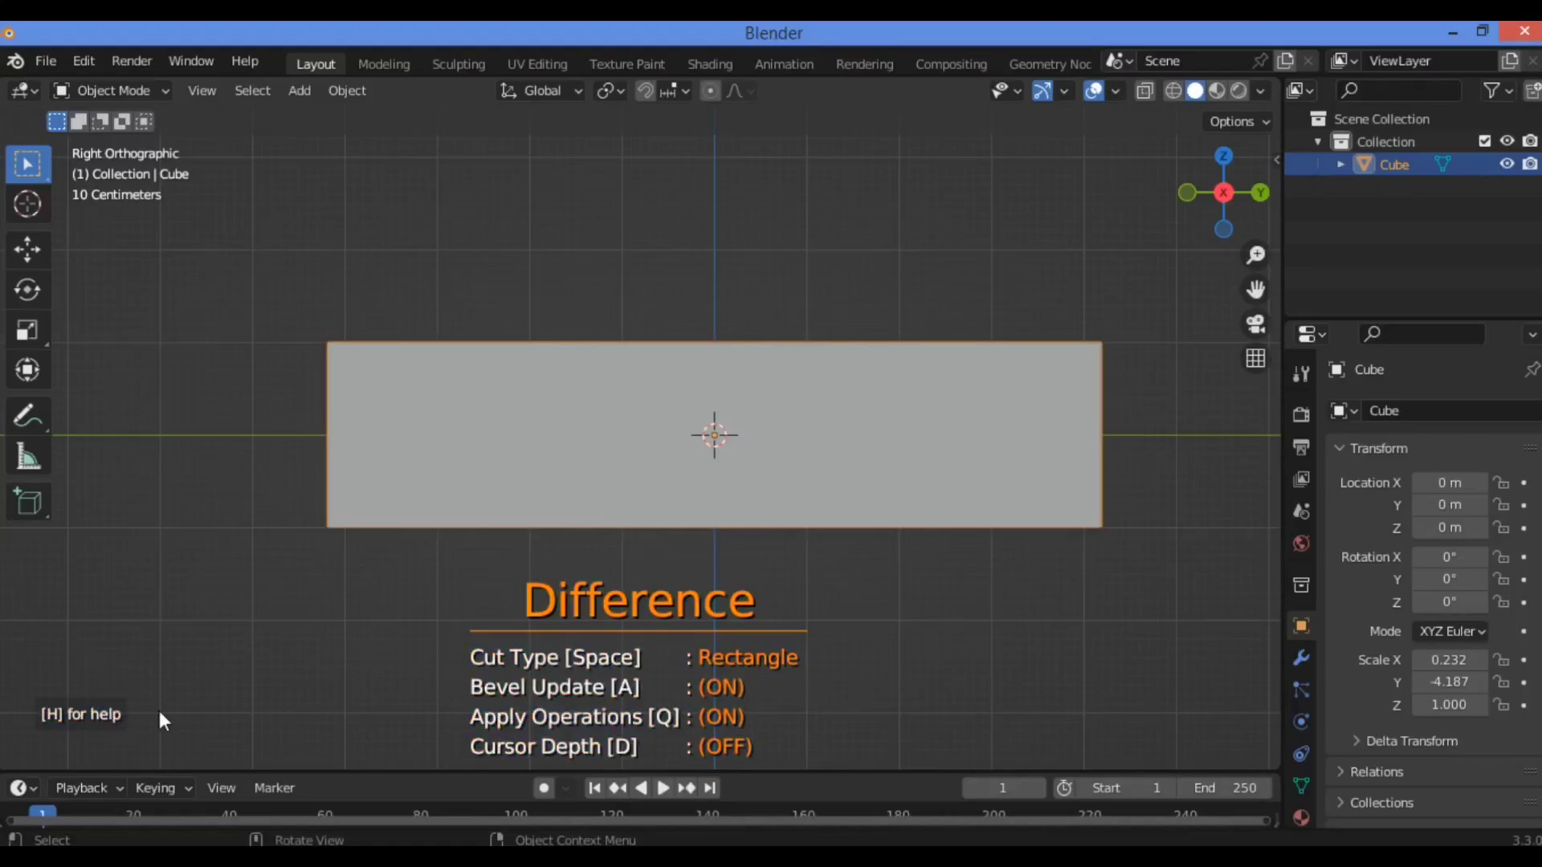
key("h")
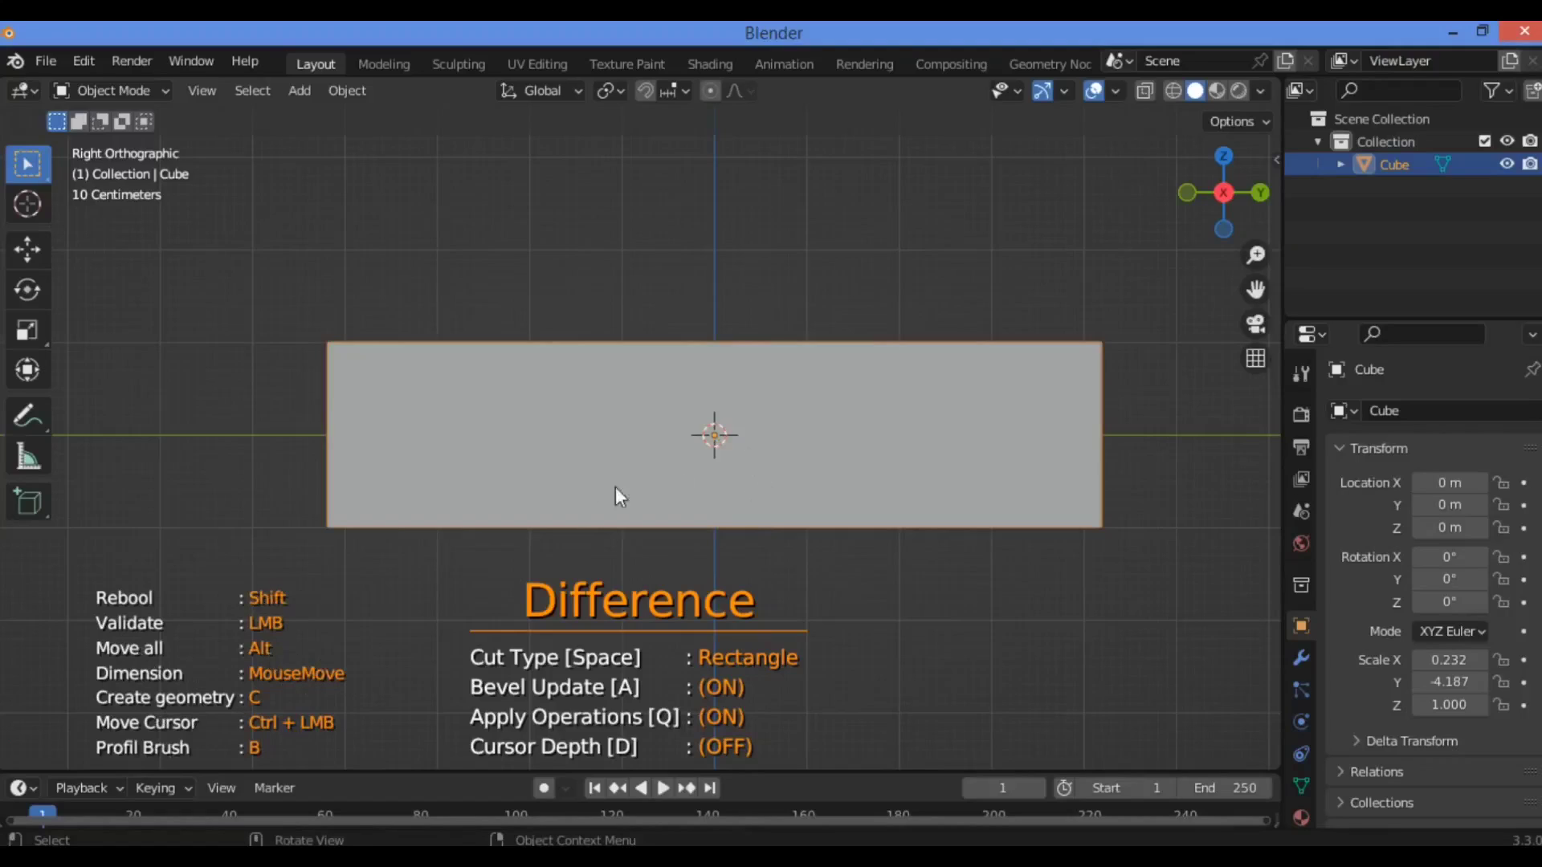
Cycle the Carver cut type through Line and Circle and back to Rectangle
key("shift")
key("space")
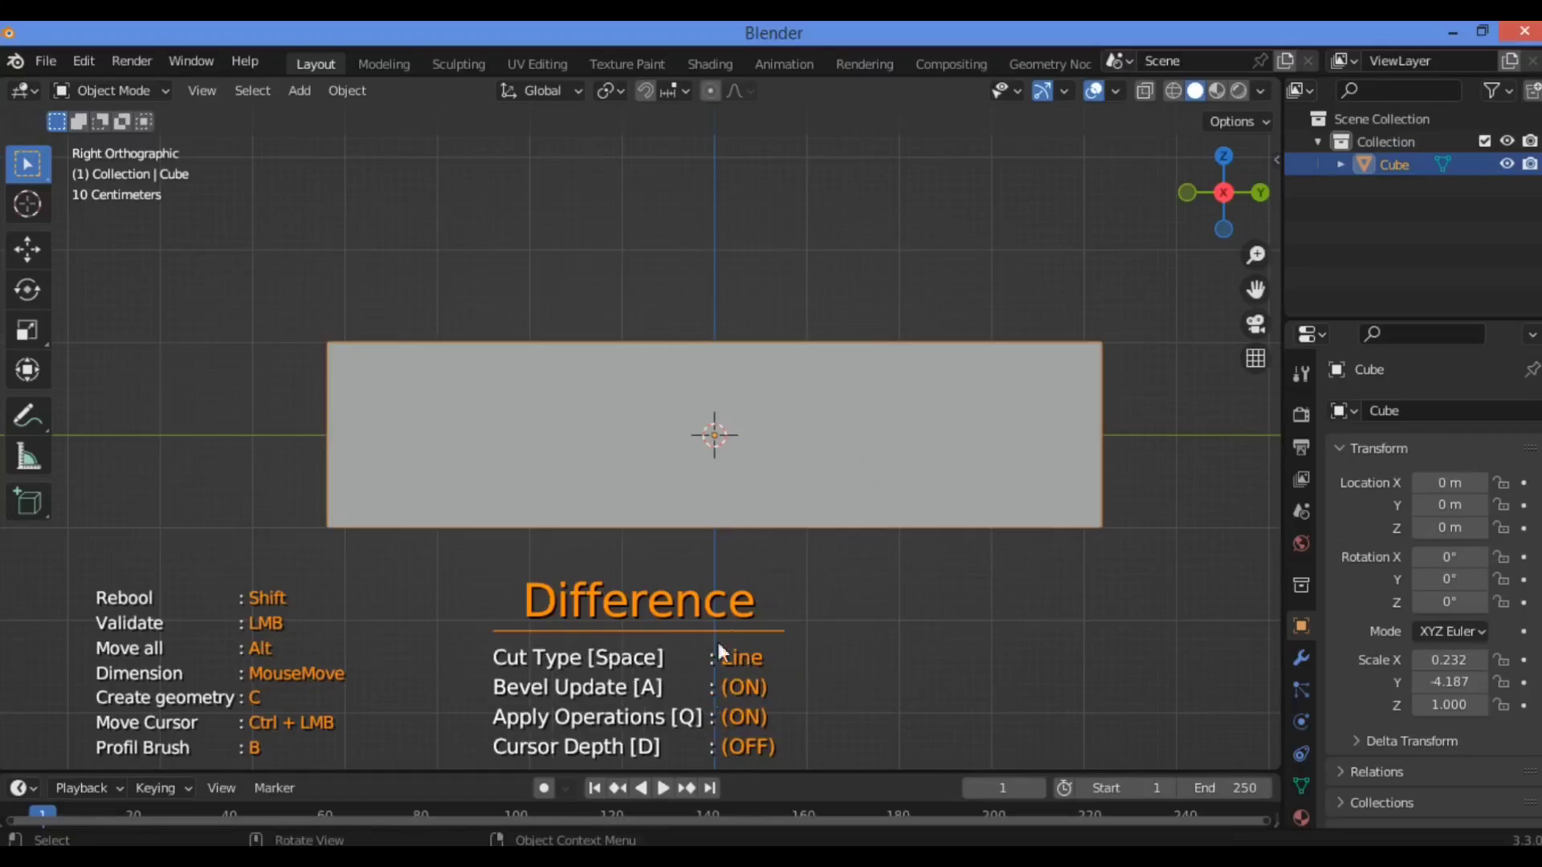
key("space")
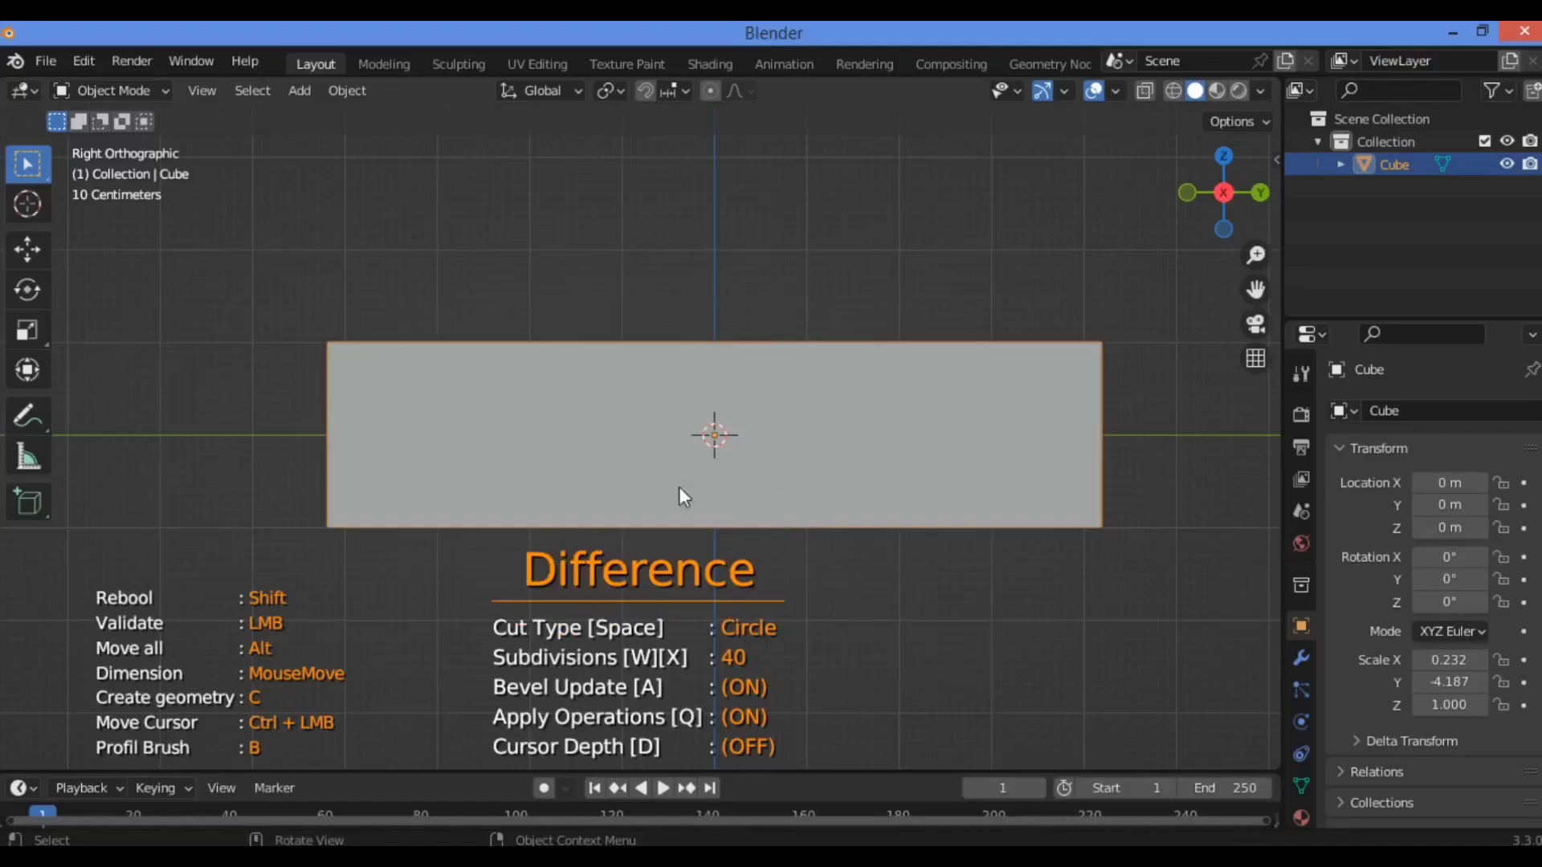
key("space")
key("shift")
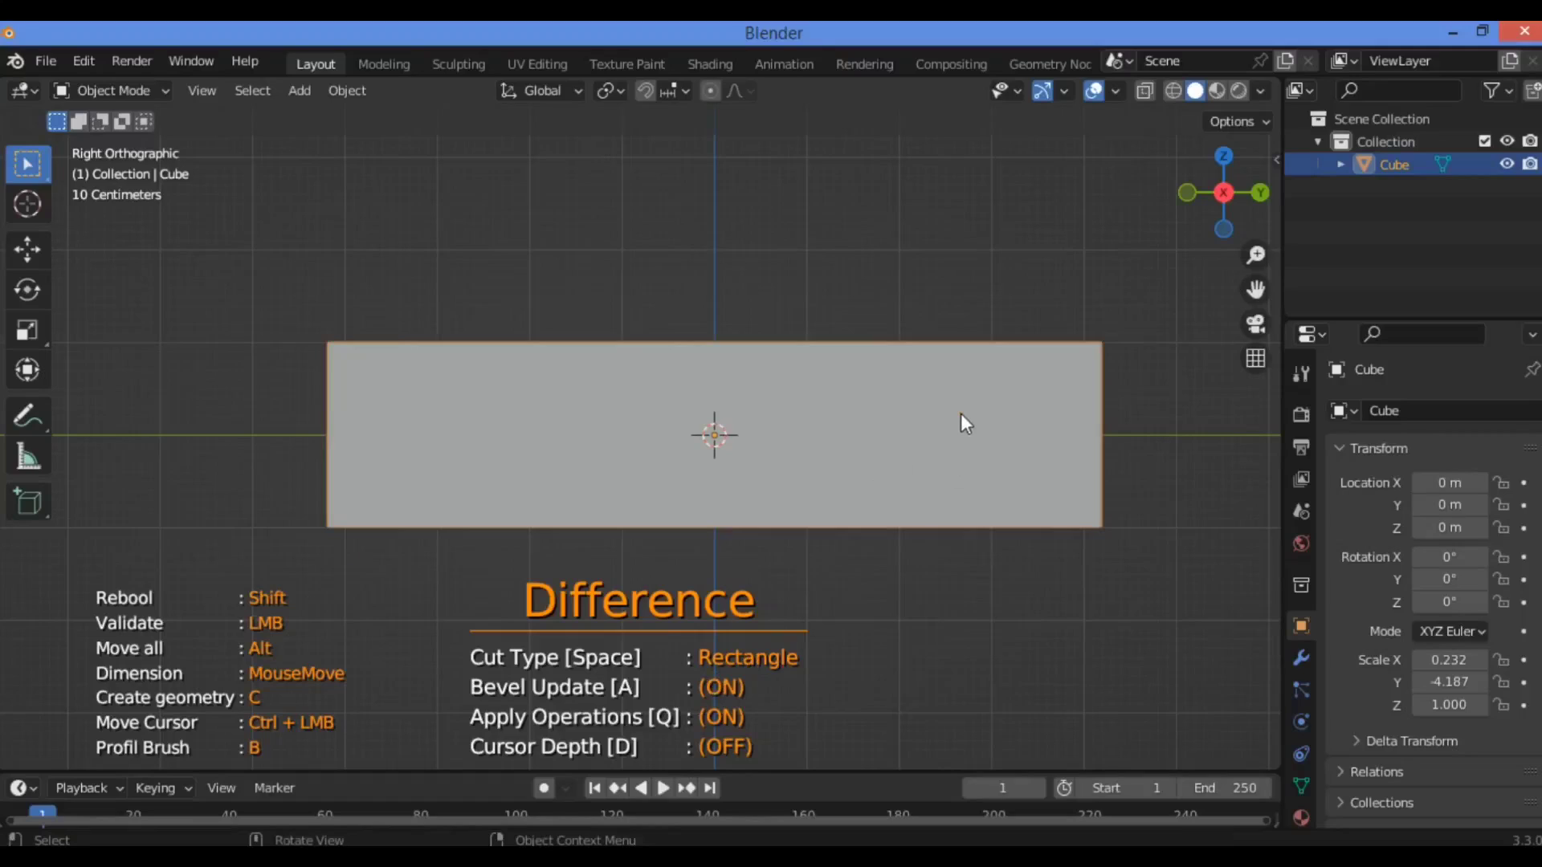
Cut a wide rectangular opening through the wall's lower edge, offset toward its +Y end, and inspect it in perspective
left_click_drag(961, 413, 894, 413)
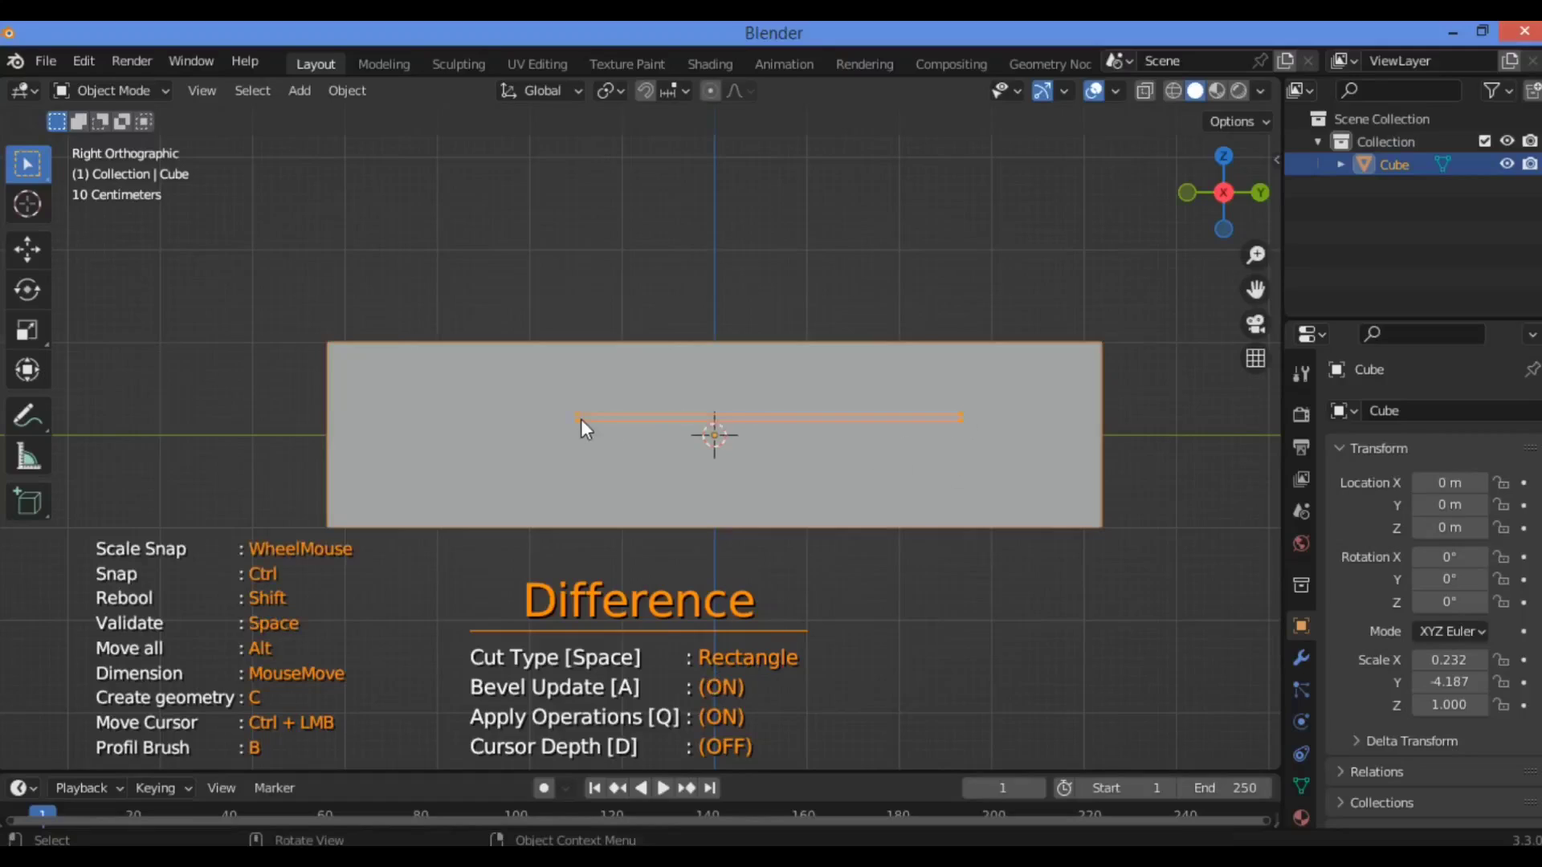
left_click_drag(486, 552, 662, 542)
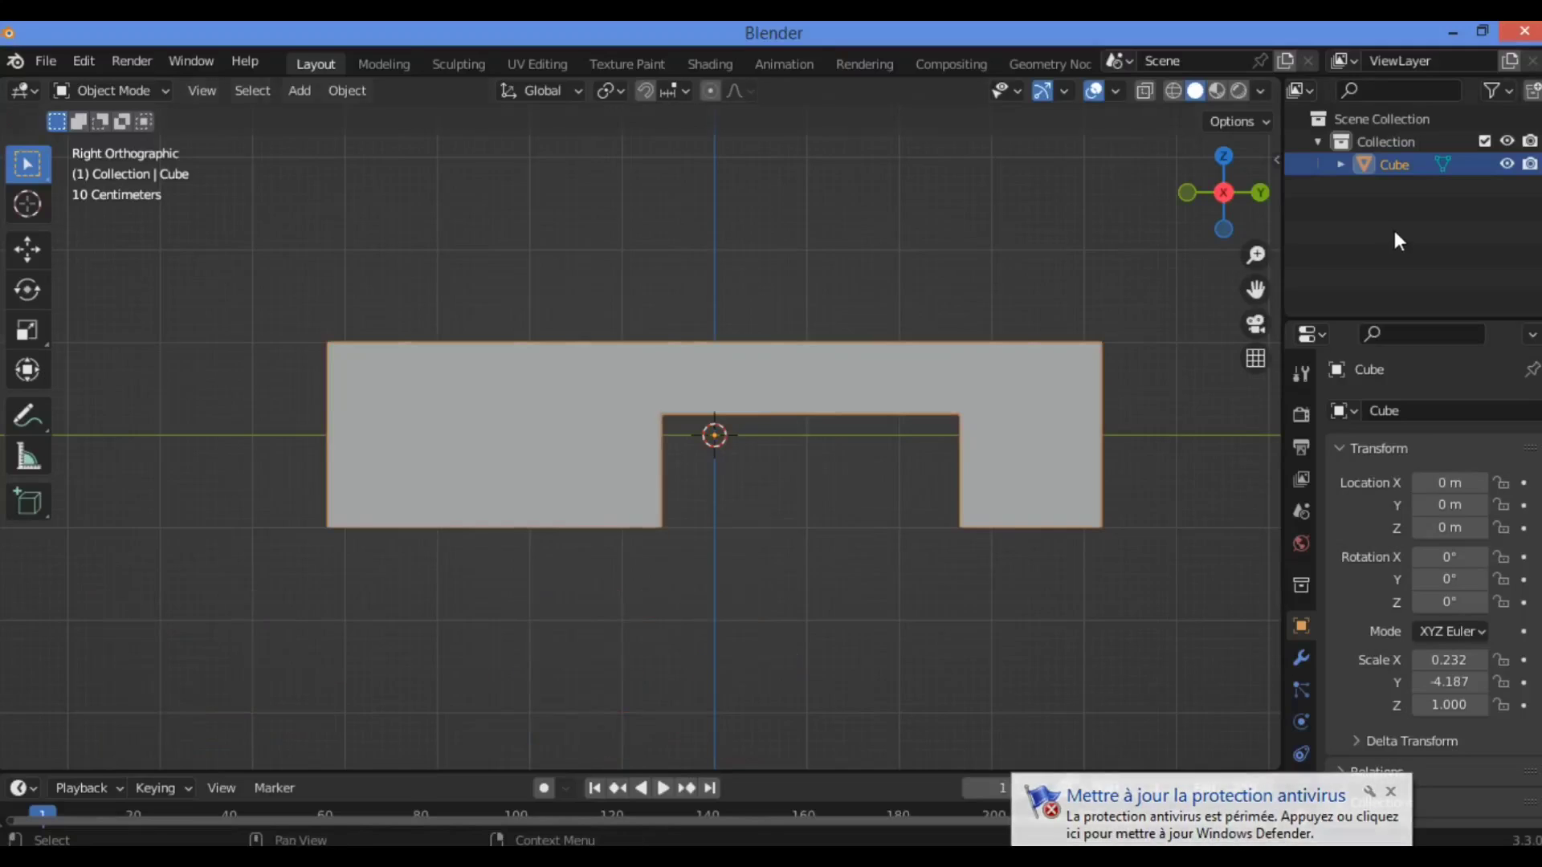
left_click_drag(1240, 190, 918, 331)
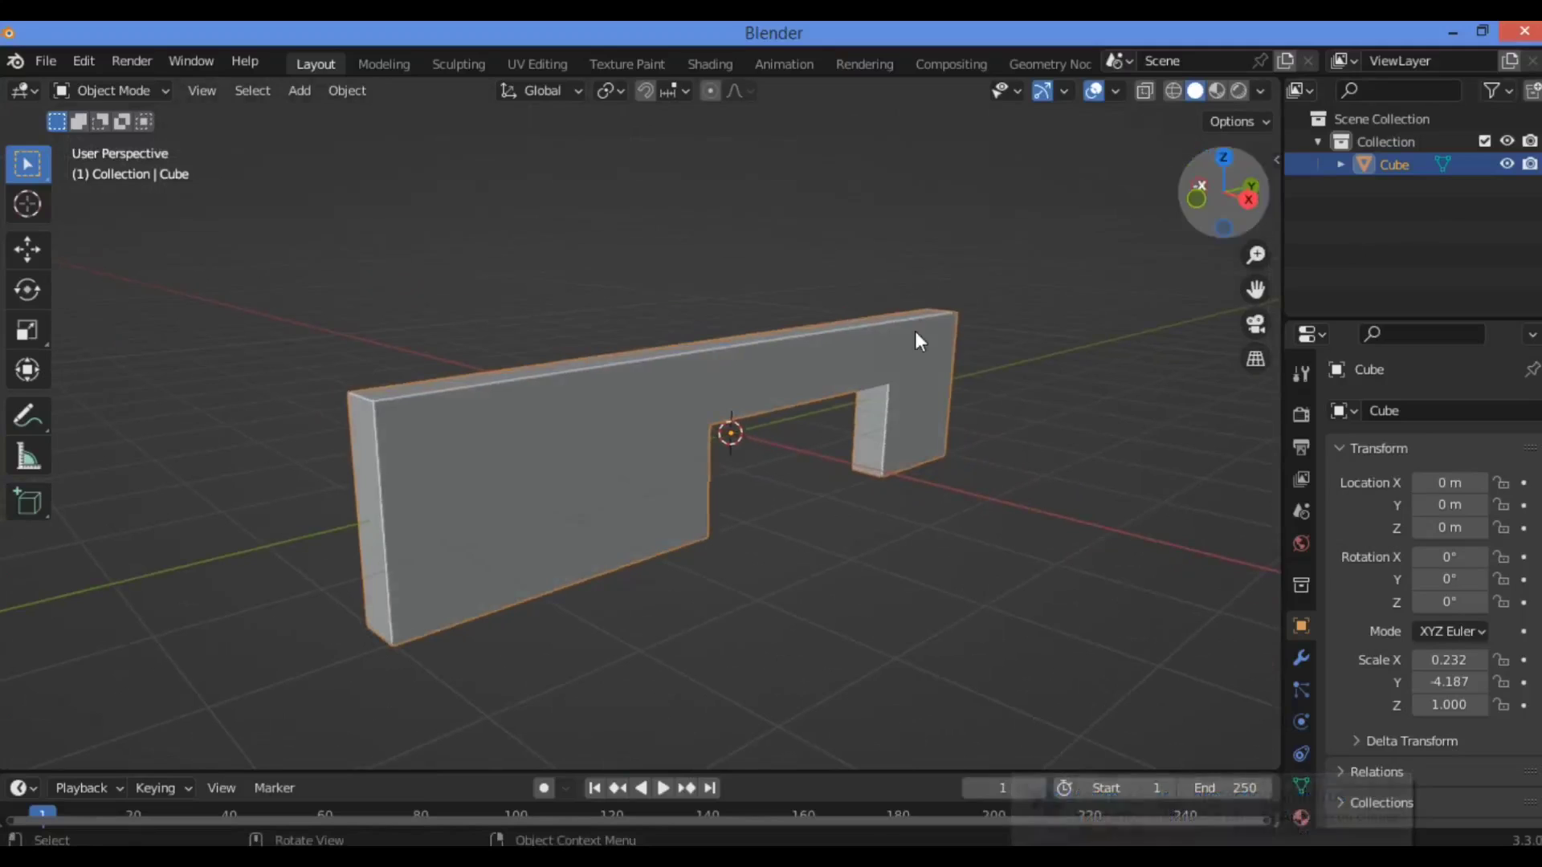
middle_click_drag(909, 329, 903, 421)
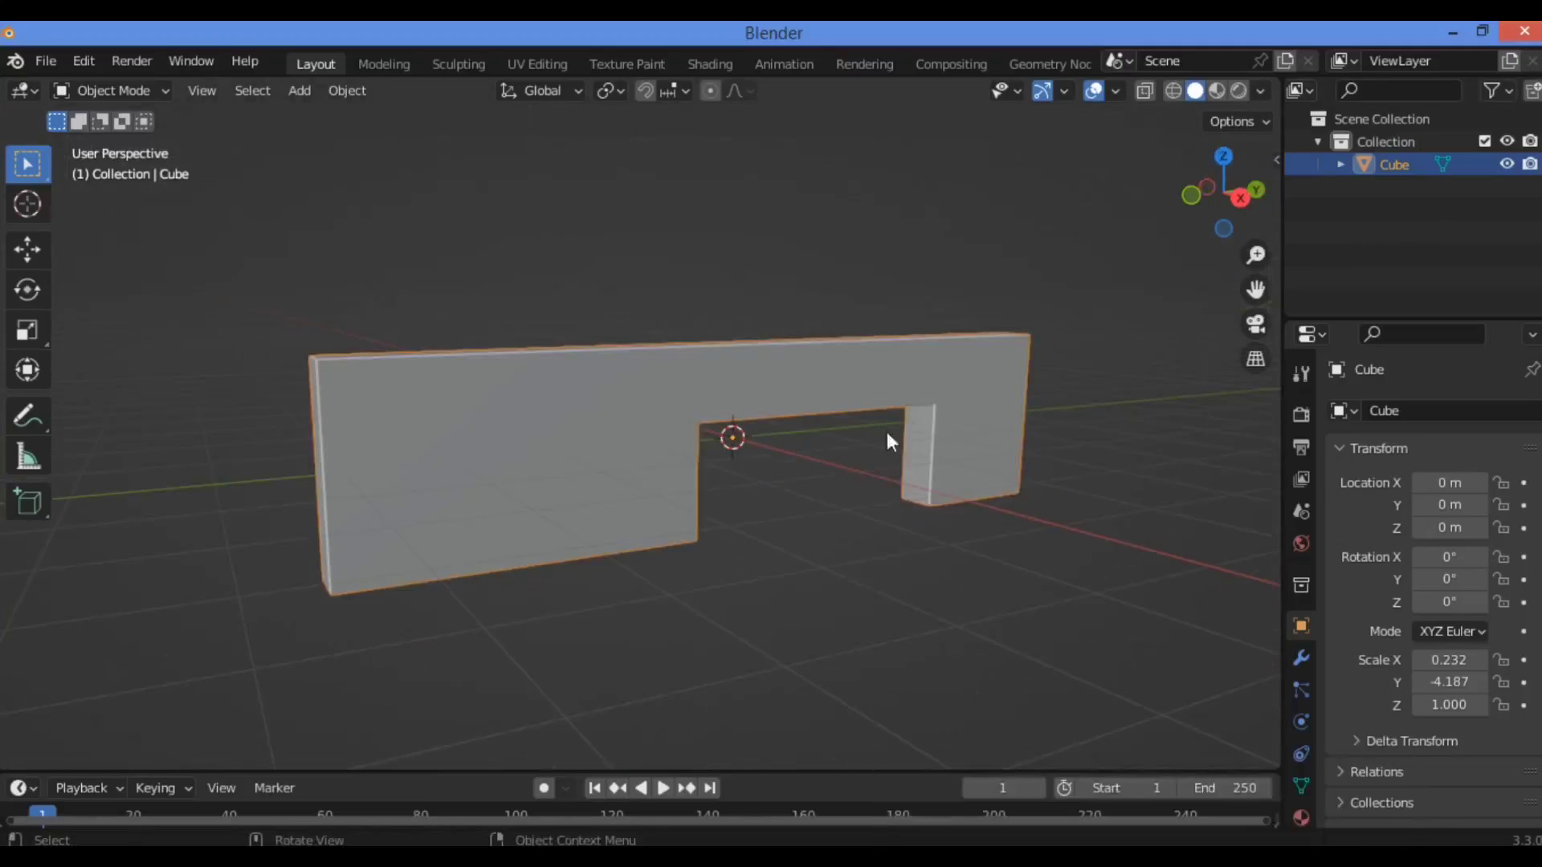
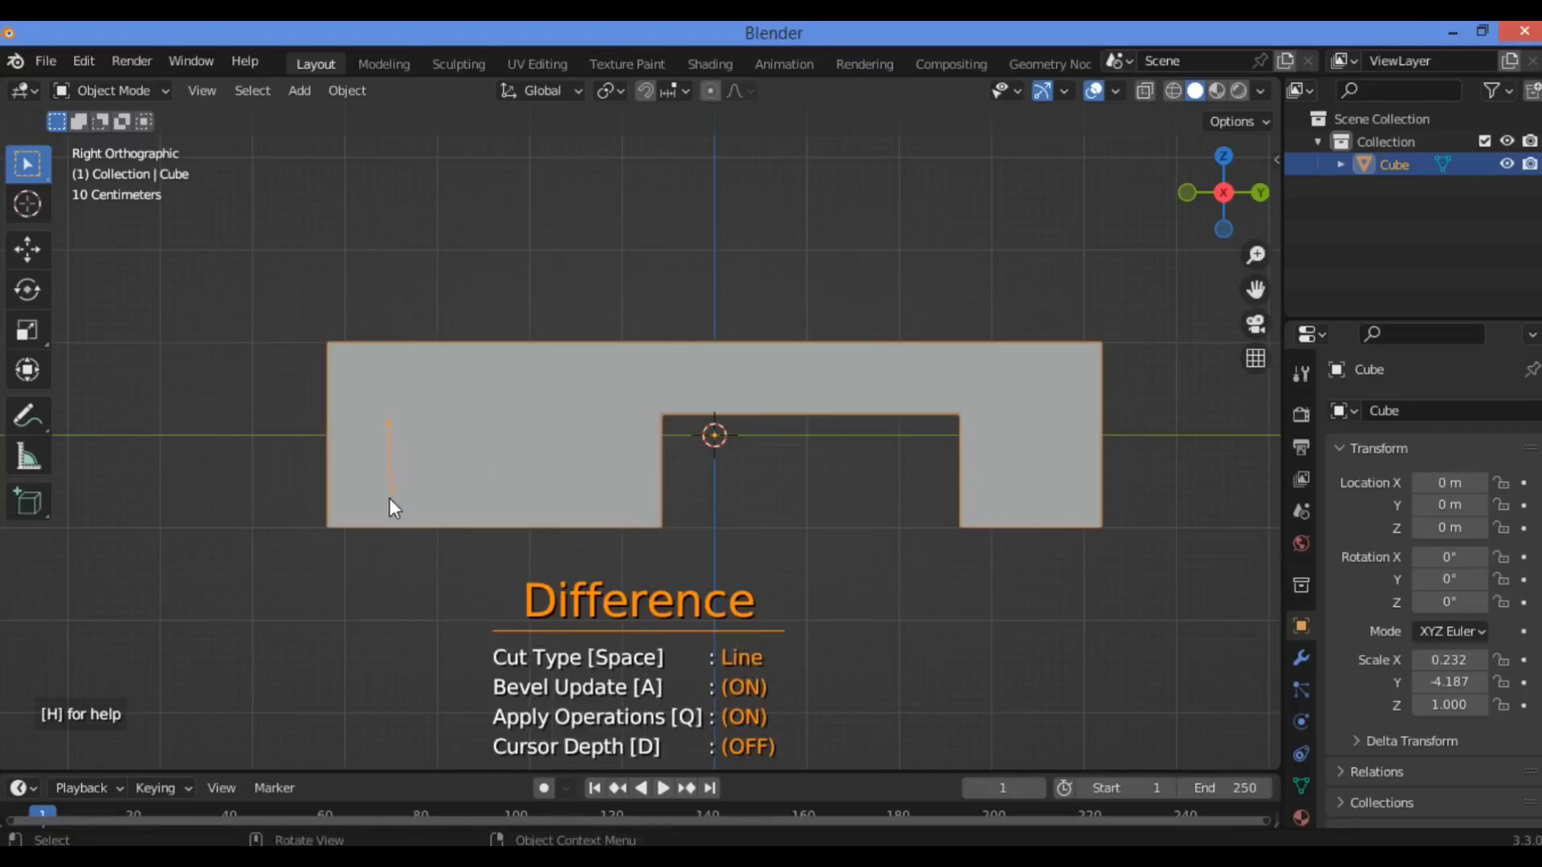
Cut an opening with a stepped, sloping side through the wall's lower edge near its -Y end using the Line cut type
left_click(390, 555)
key("h")
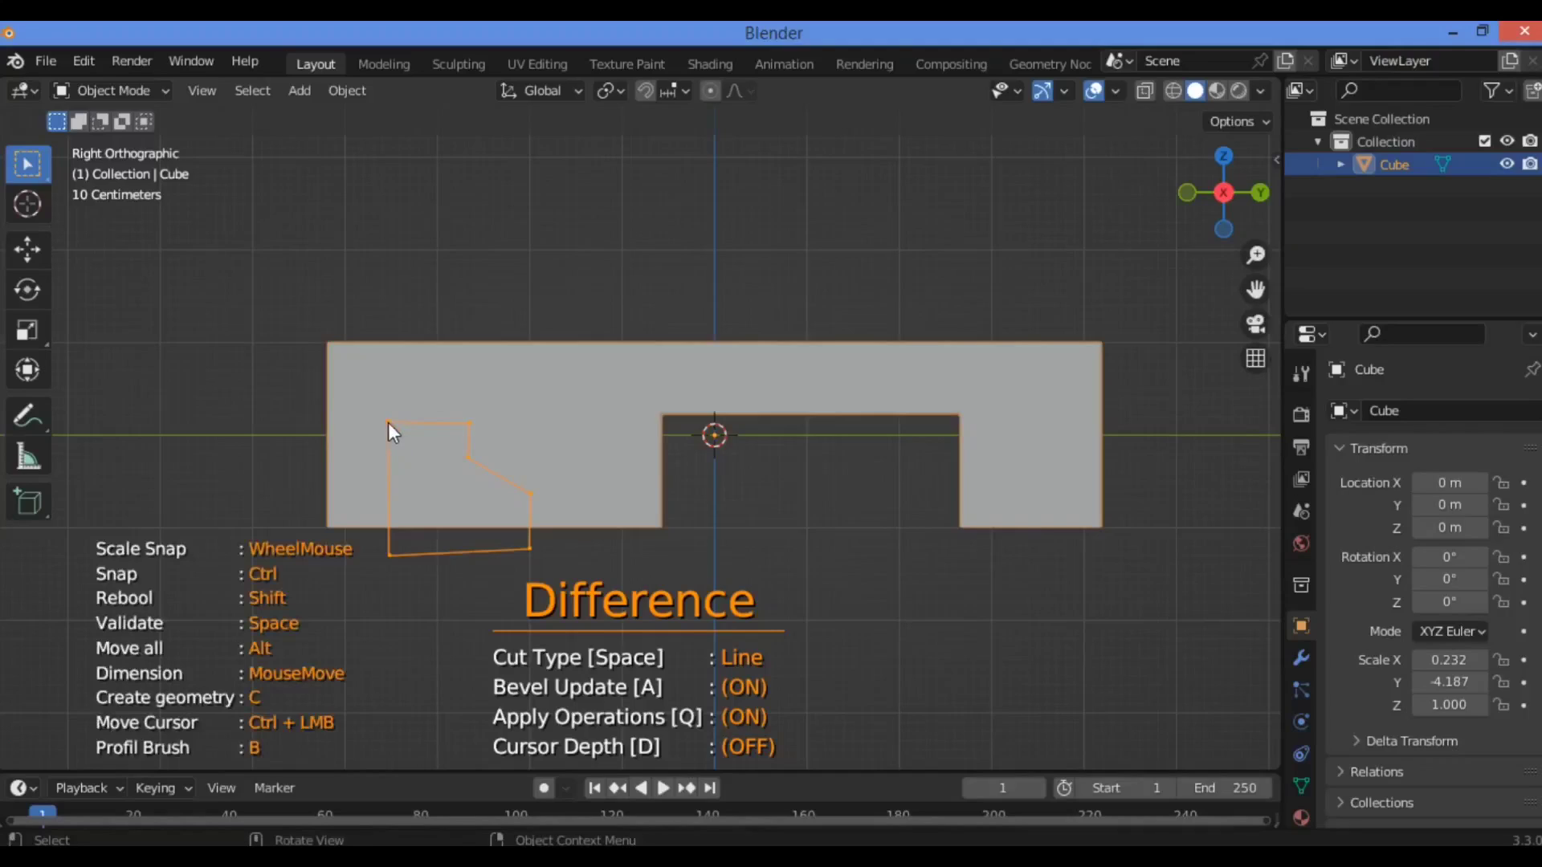
key("h")
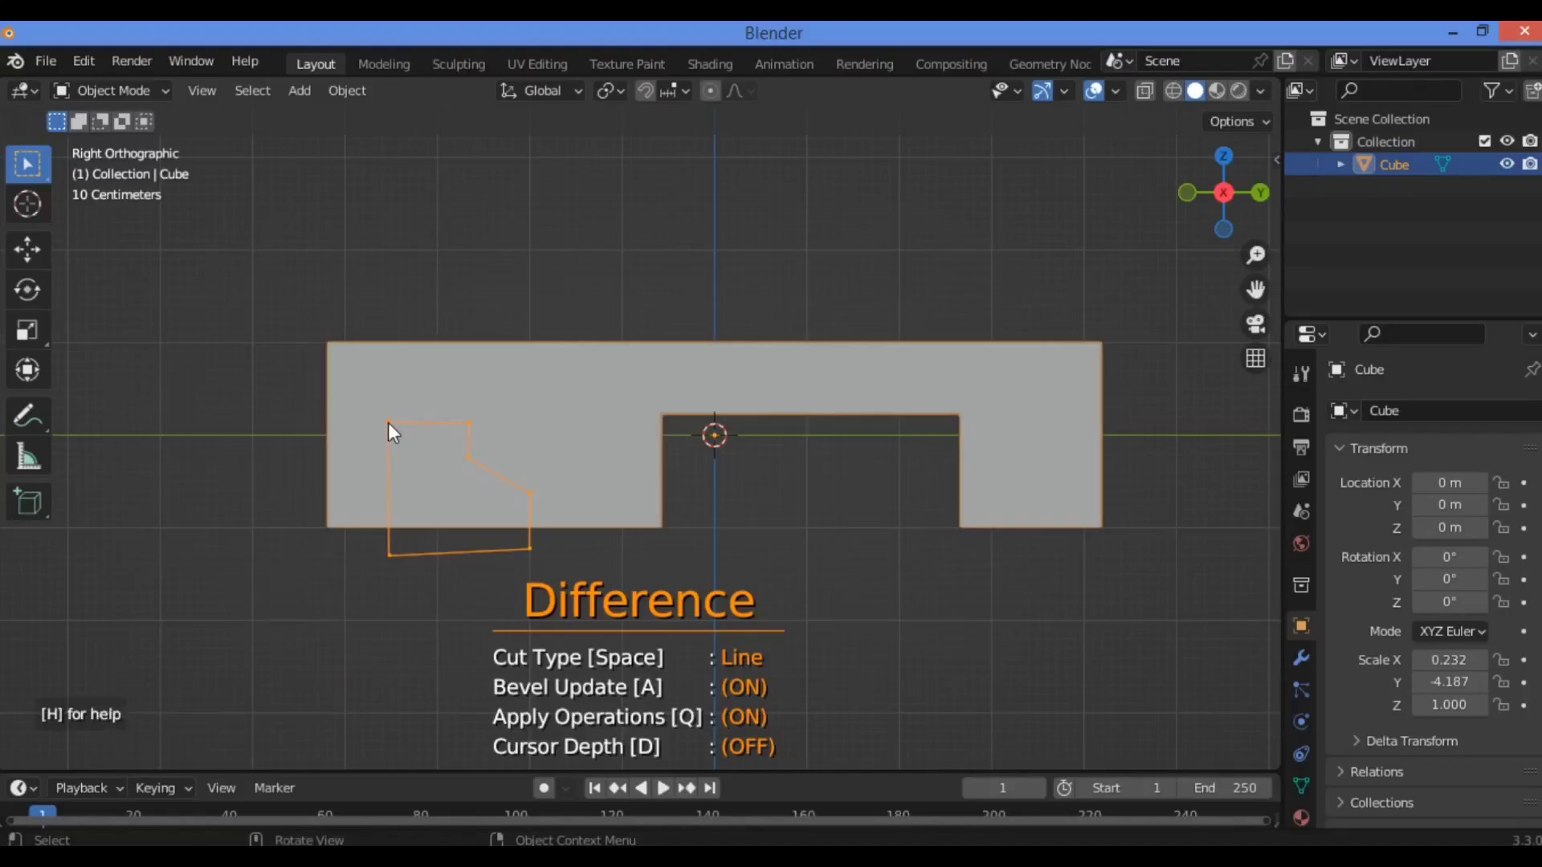
left_click(388, 423)
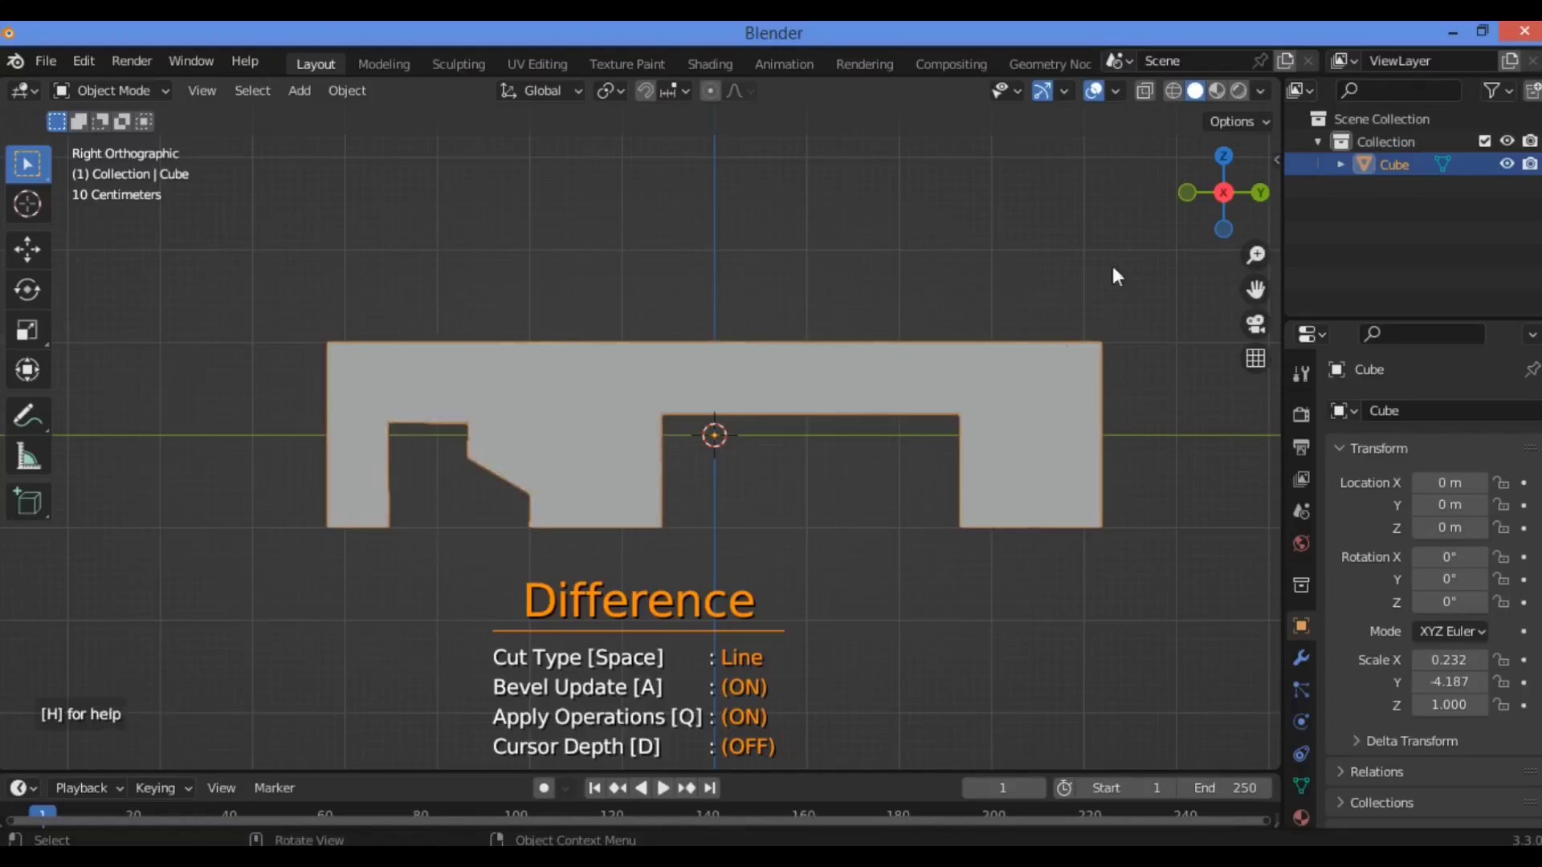
left_click(1235, 212)
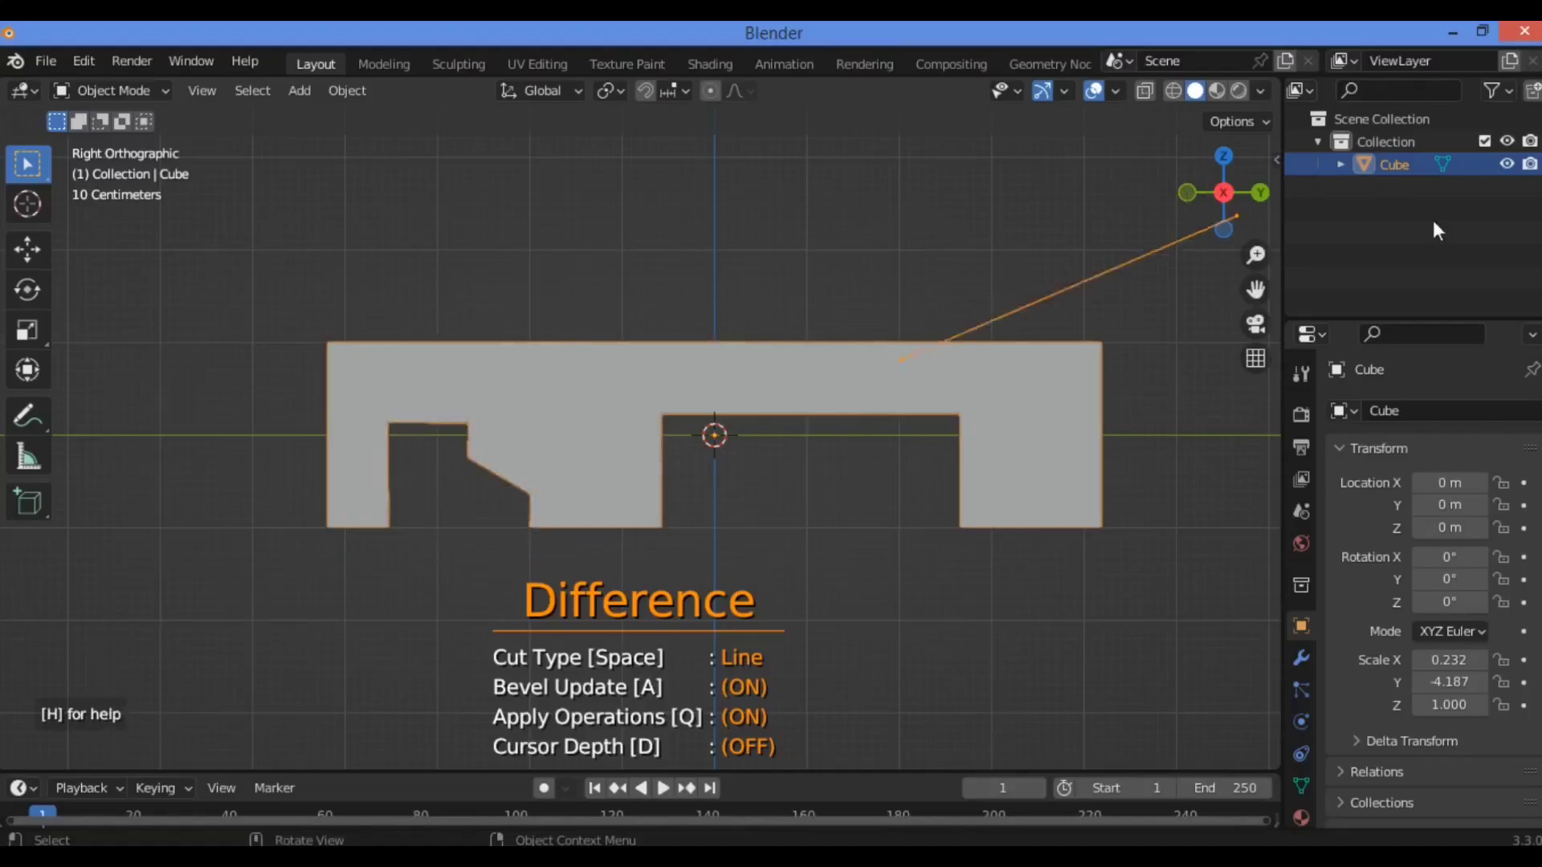
key("Escape")
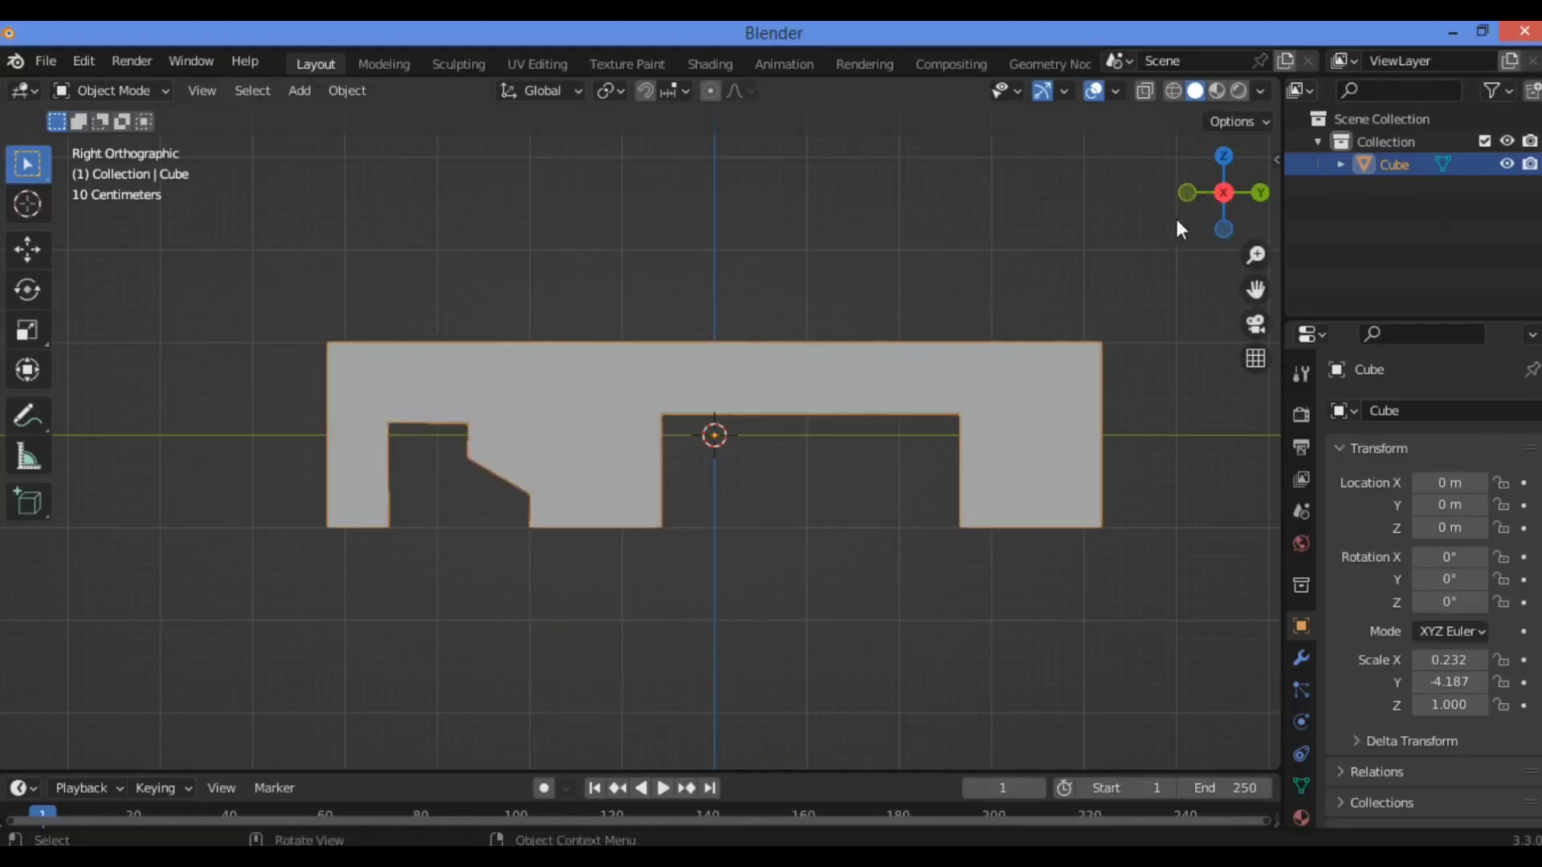
left_click_drag(1181, 212, 1314, 193)
left_click_drag(1153, 271, 1156, 272)
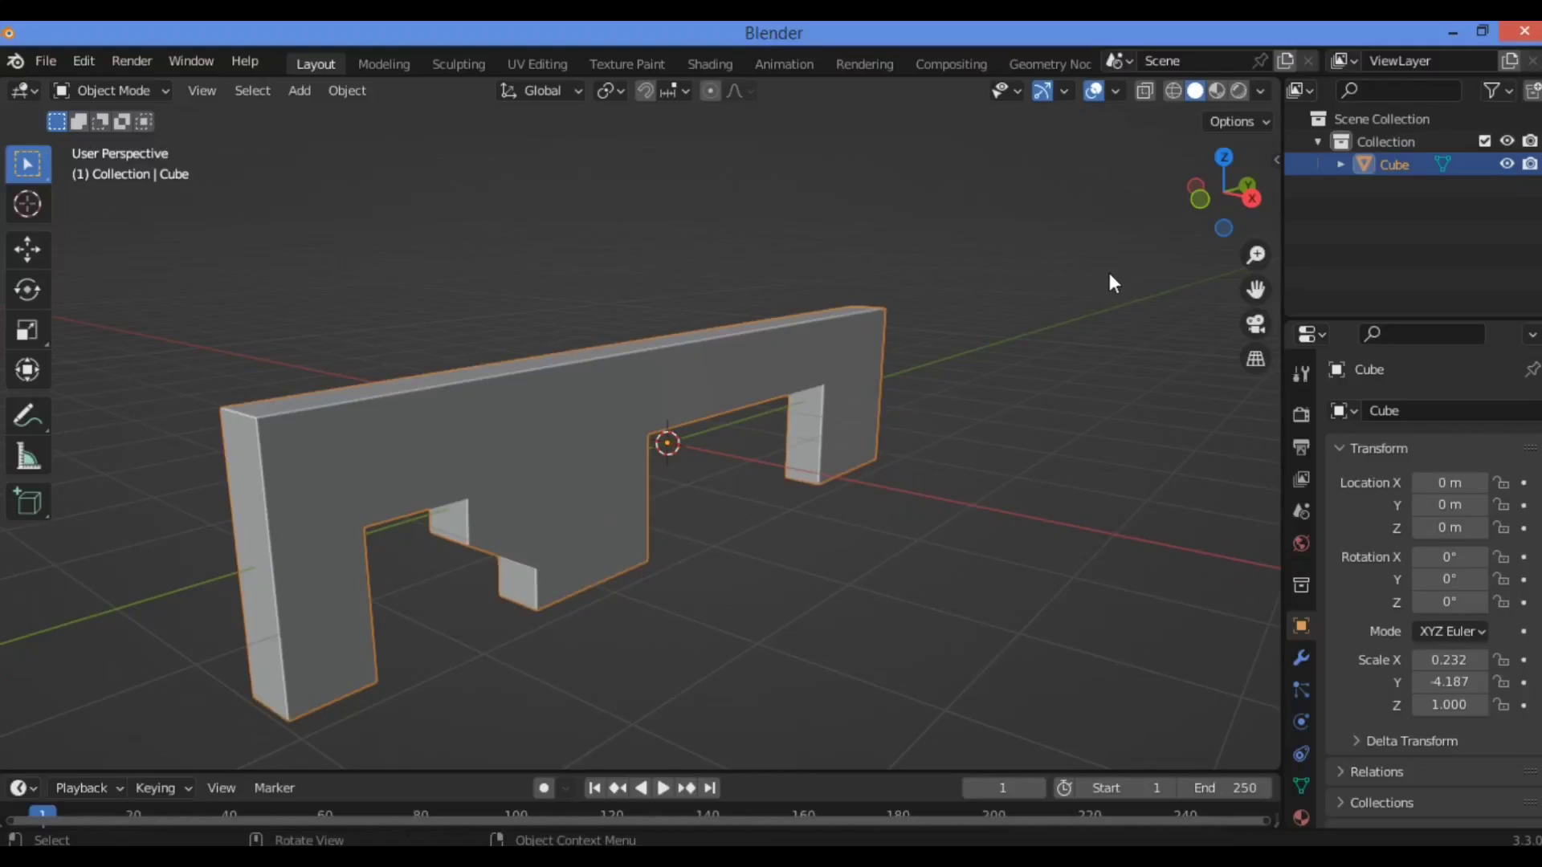
Using the Carver's Line cut type in right orthographic view, trim sloped-end recesses into the wall's upper edge, its -Y block's lower edge and its -Y end
key("KP_3")
key("ctrl+shift+x")
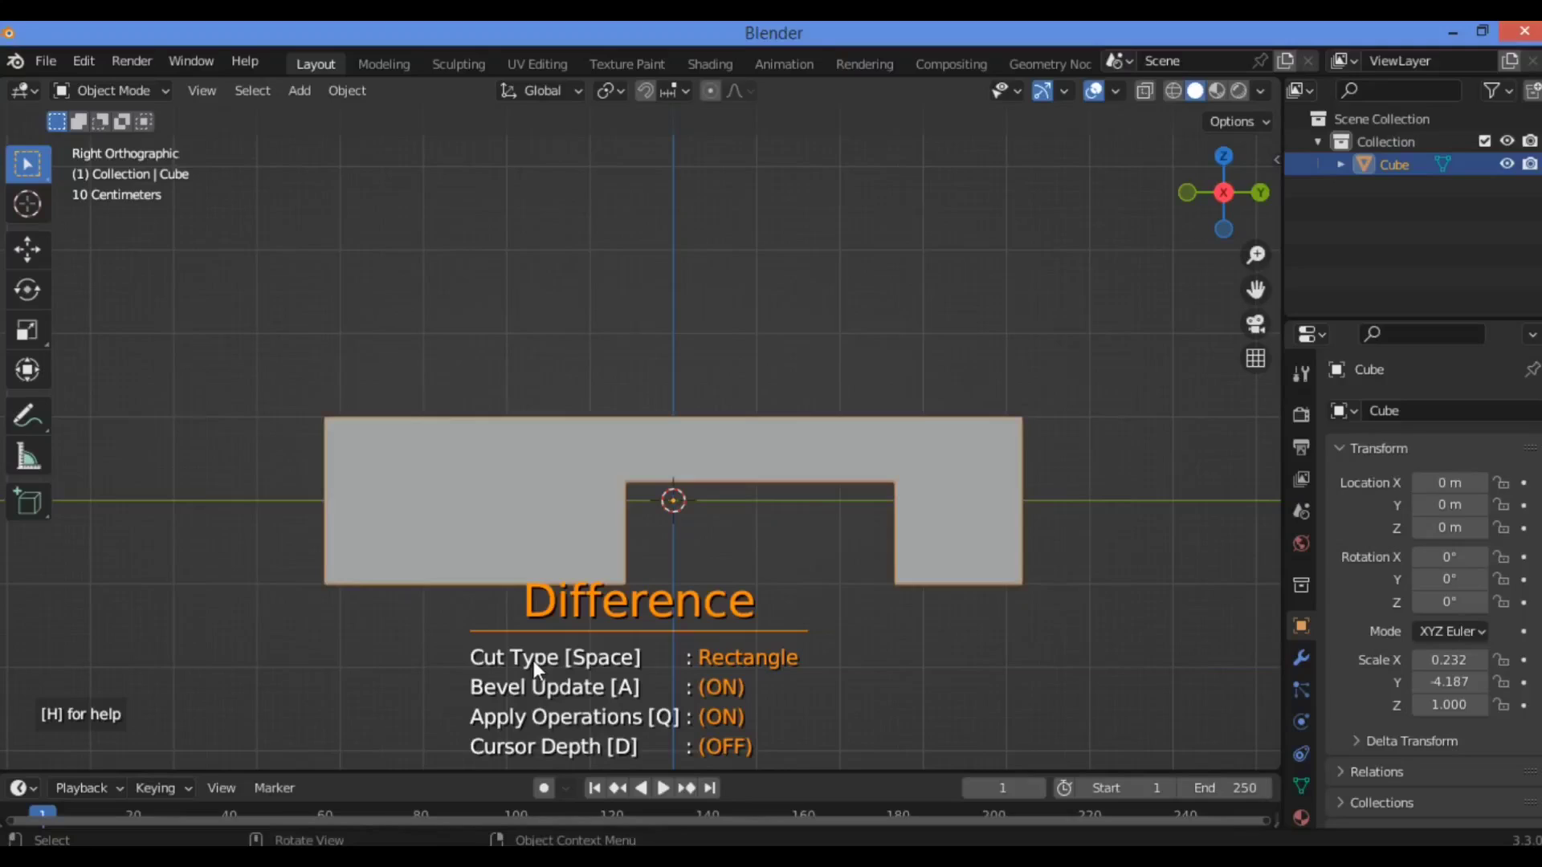
key("space")
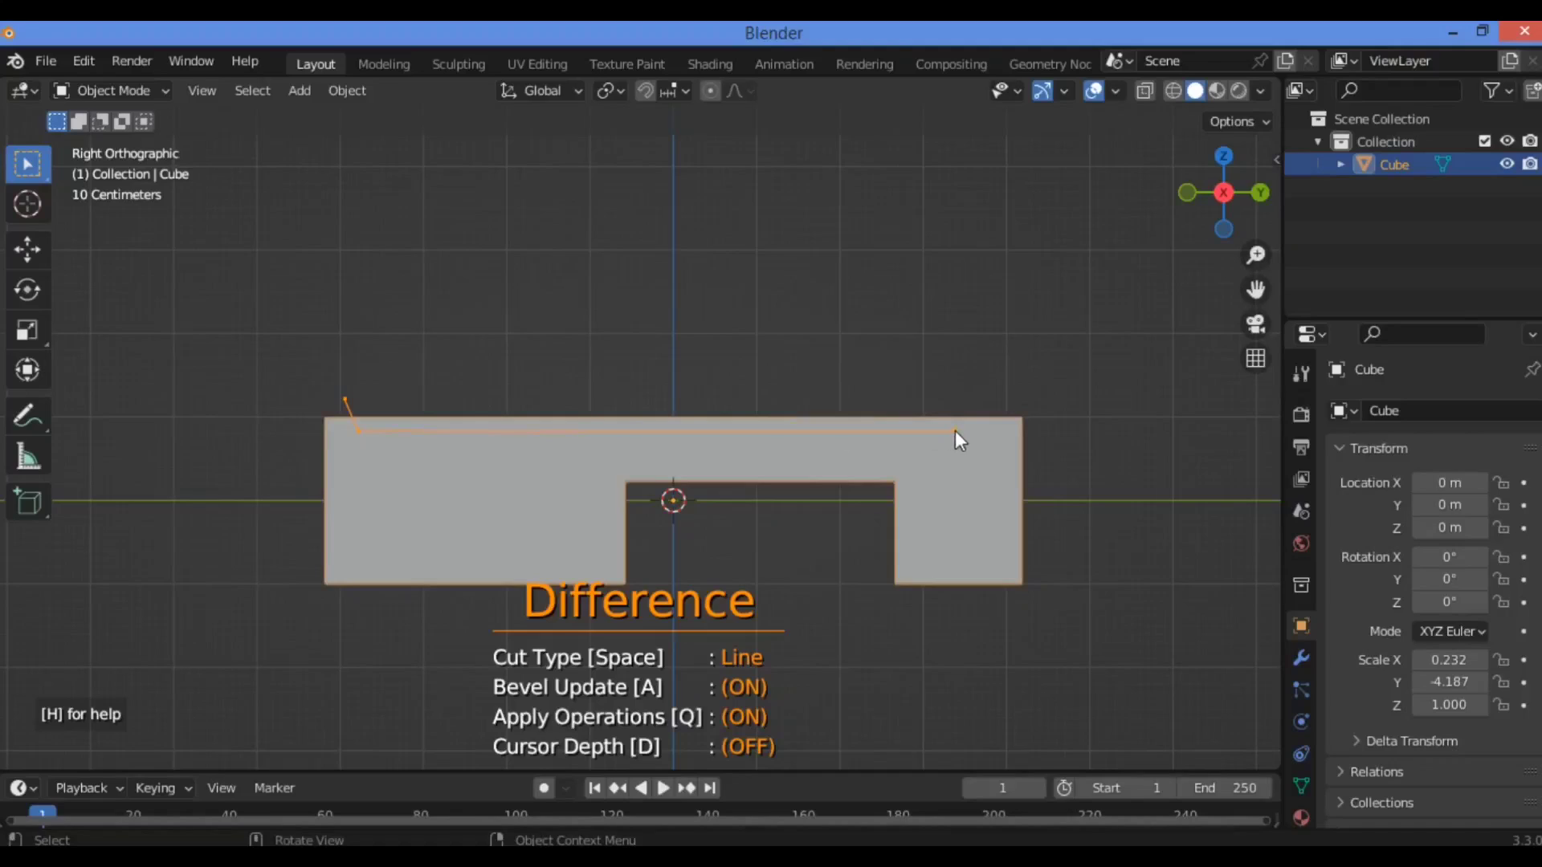
right_click(996, 385)
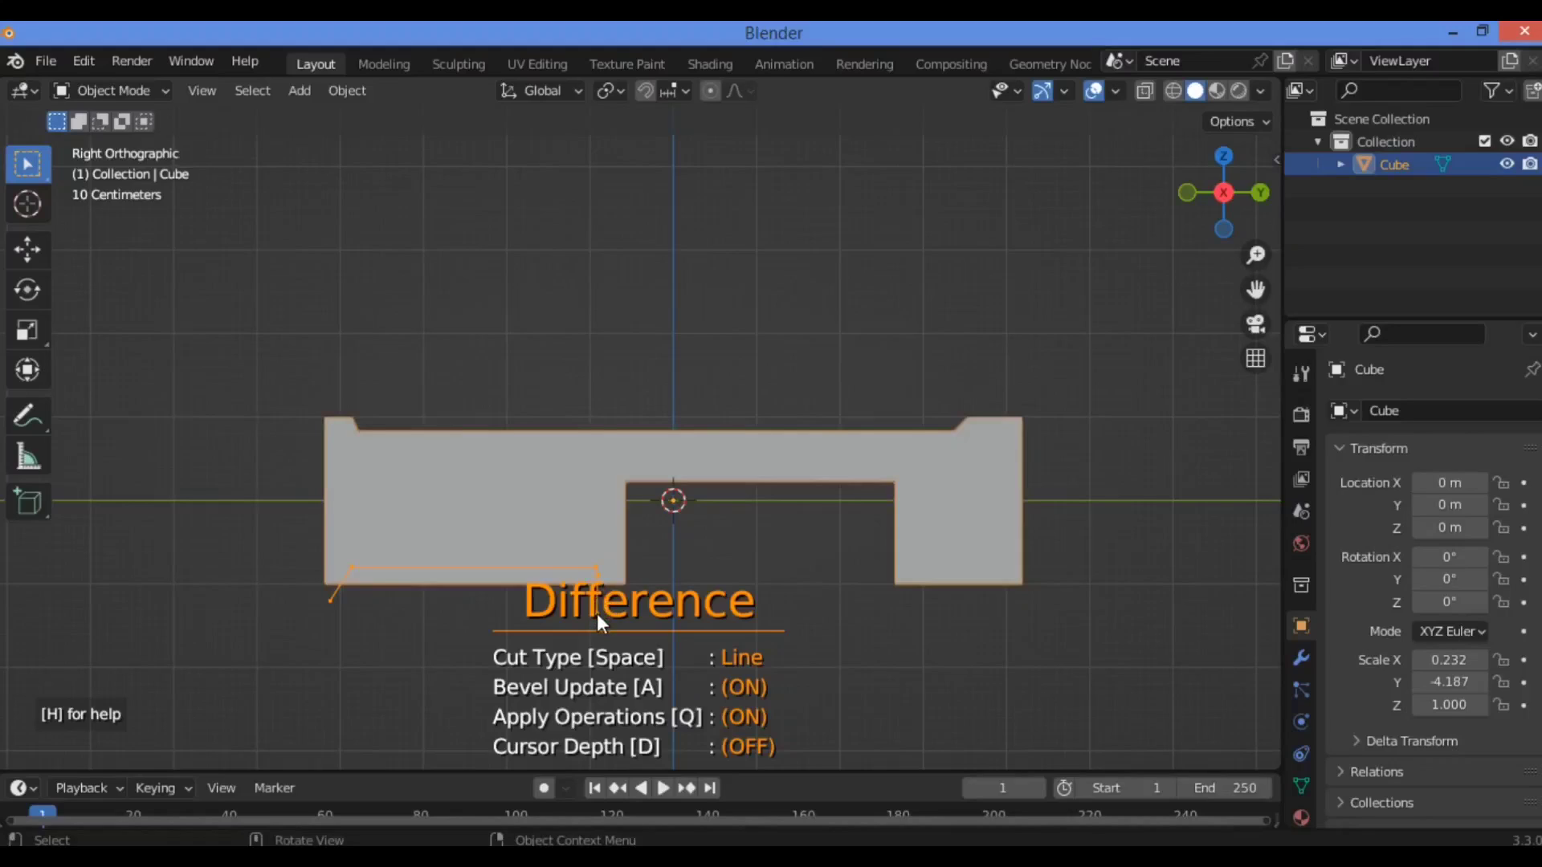
left_click(596, 614)
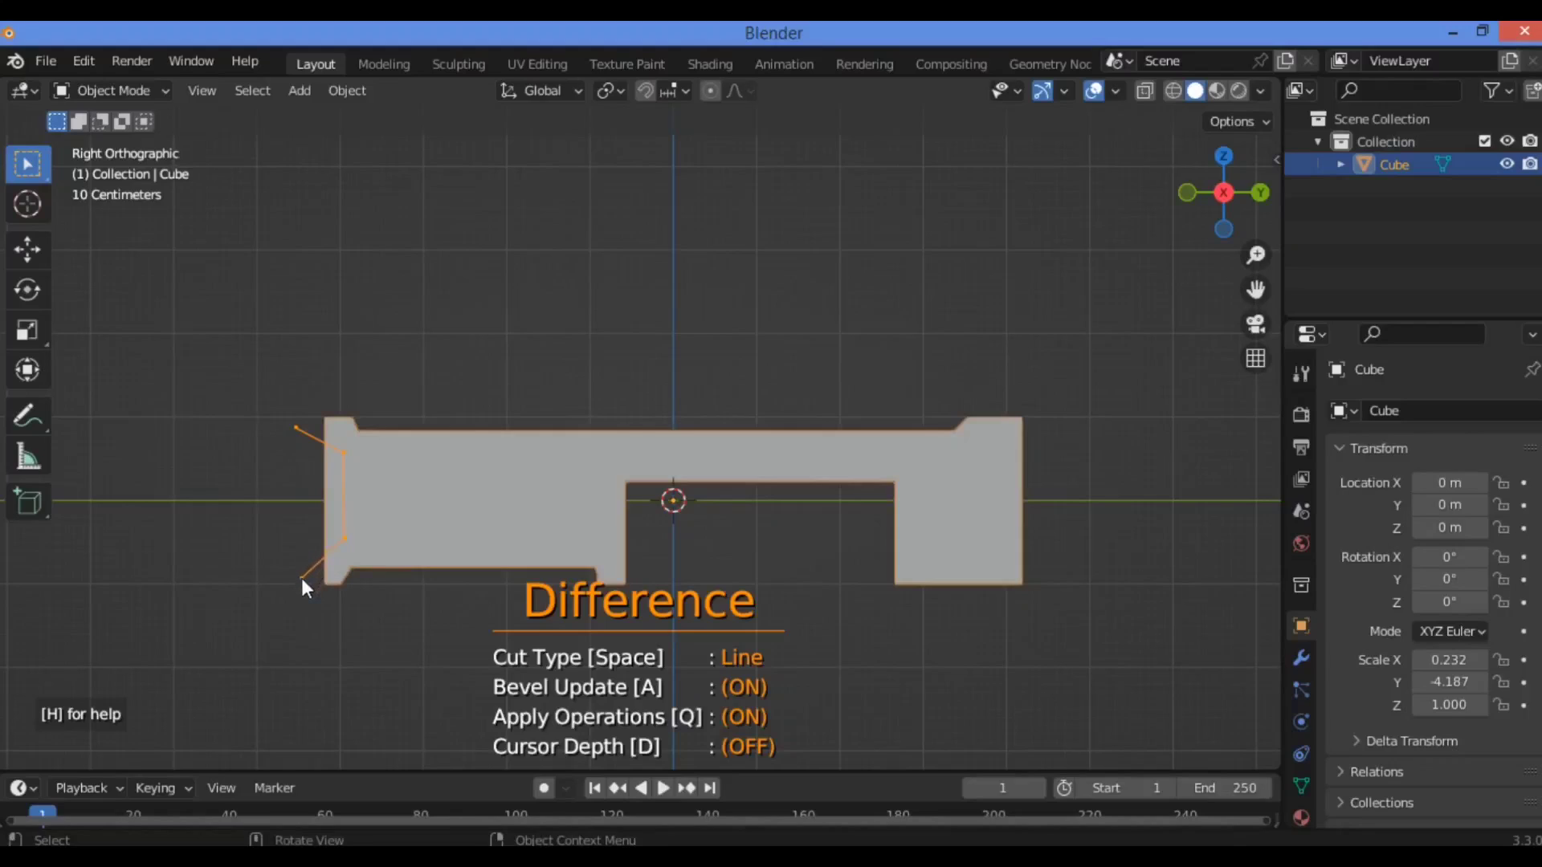
key("space")
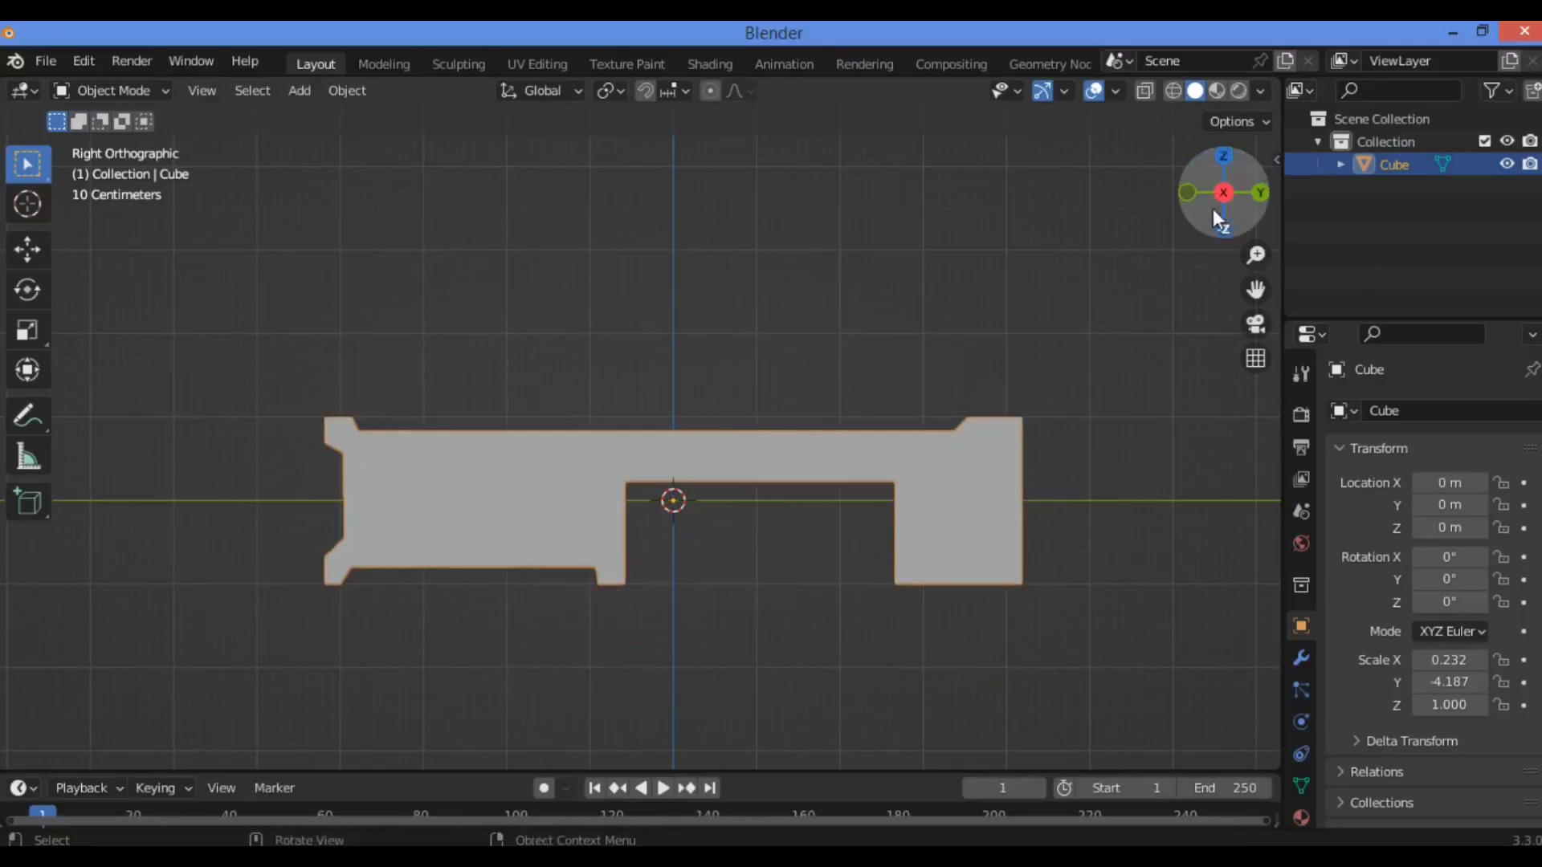
left_click_drag(1214, 207, 1075, 319)
Cut a small round hole through the wall's upper corner at the -Y end using the Circle cut type with 40 subdivisions
key("KP_3")
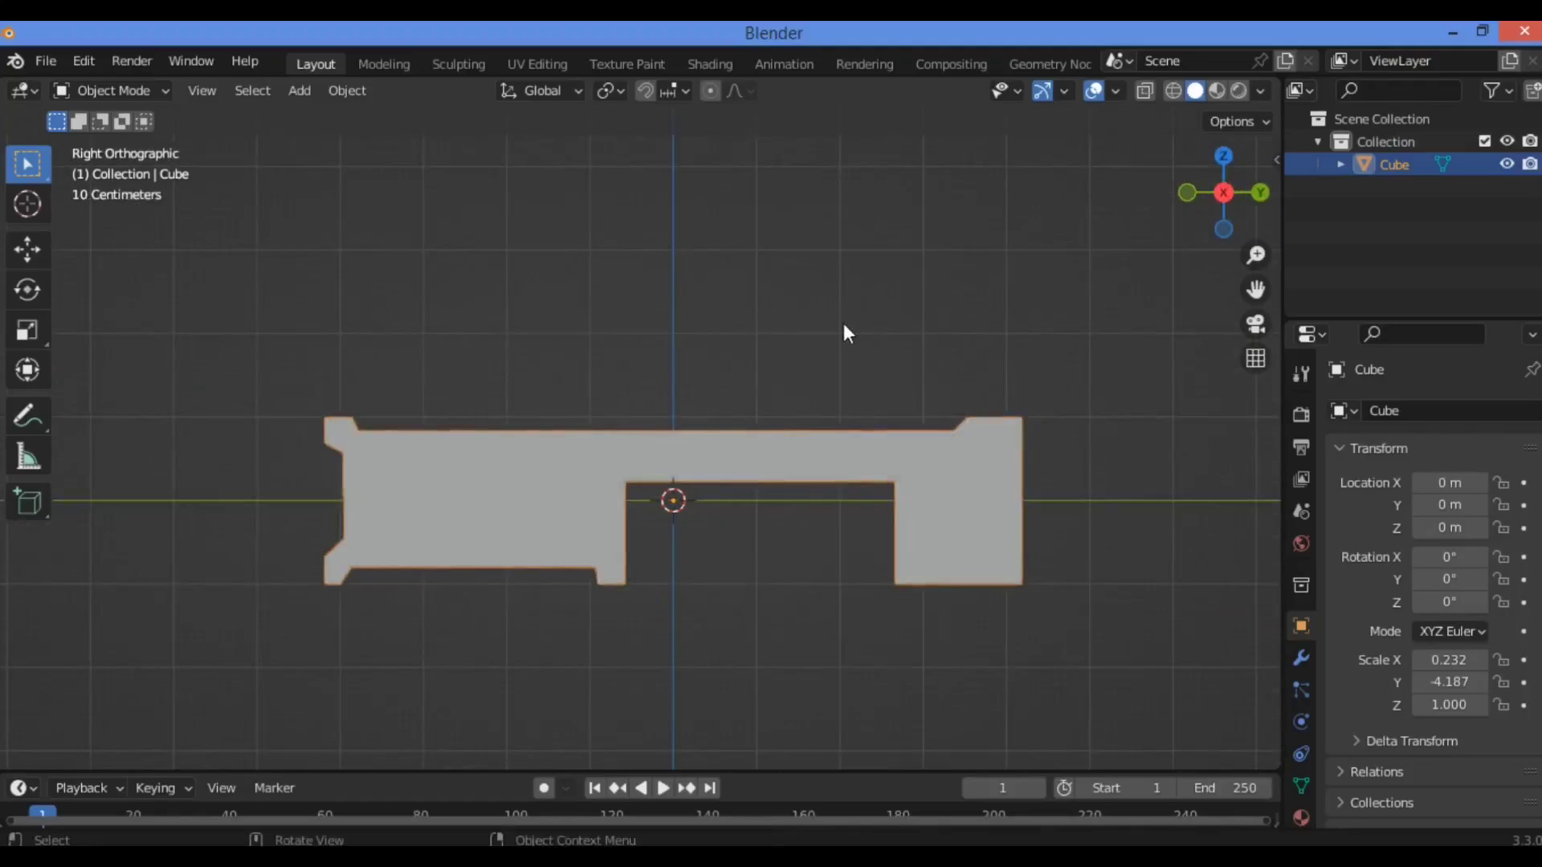
key("ctrl+shift+x")
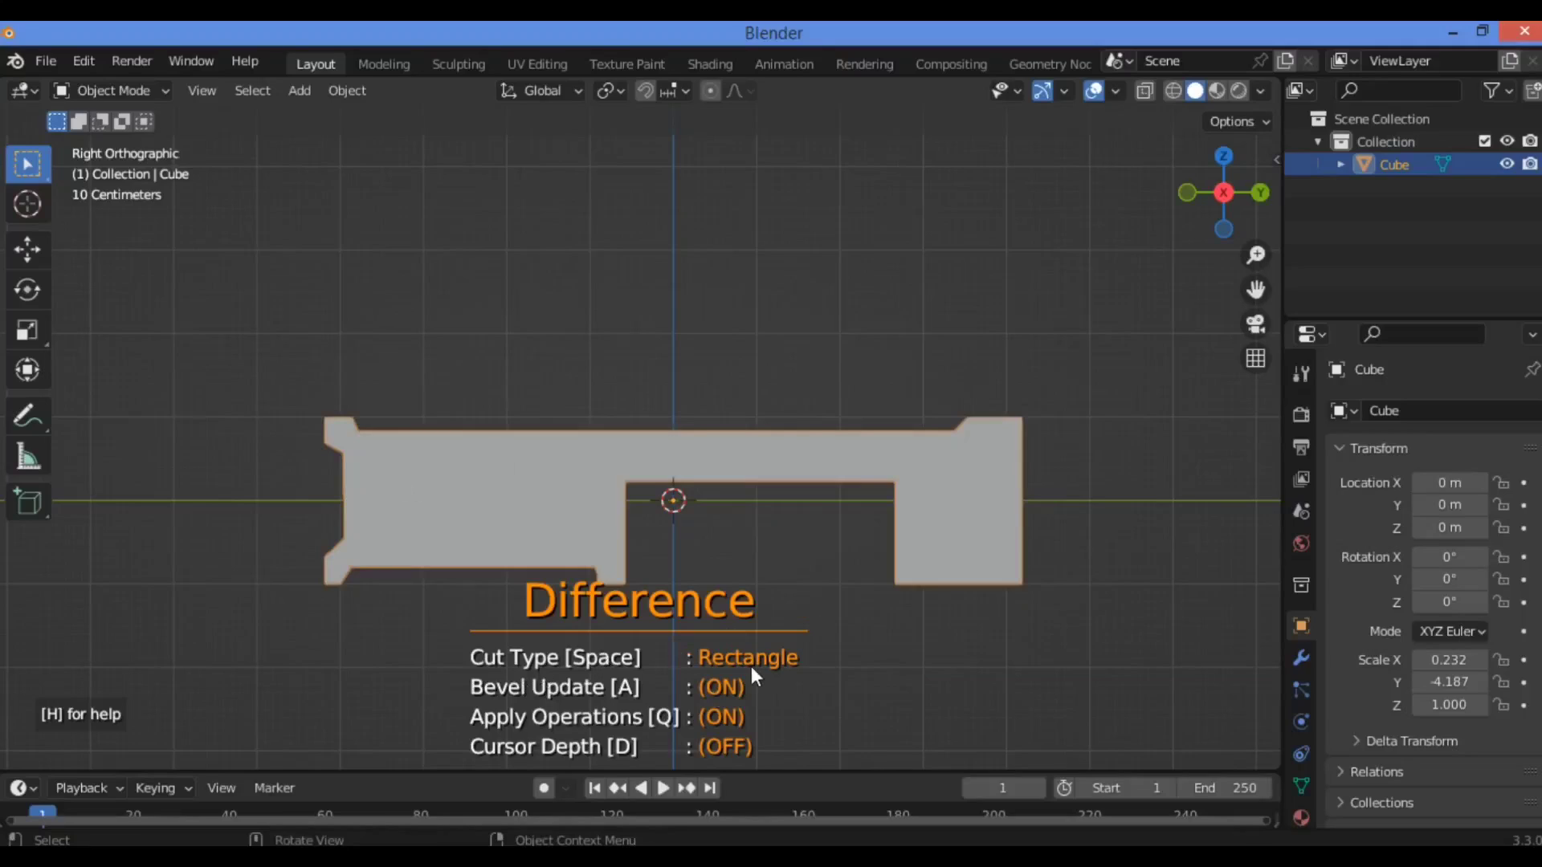
key("space")
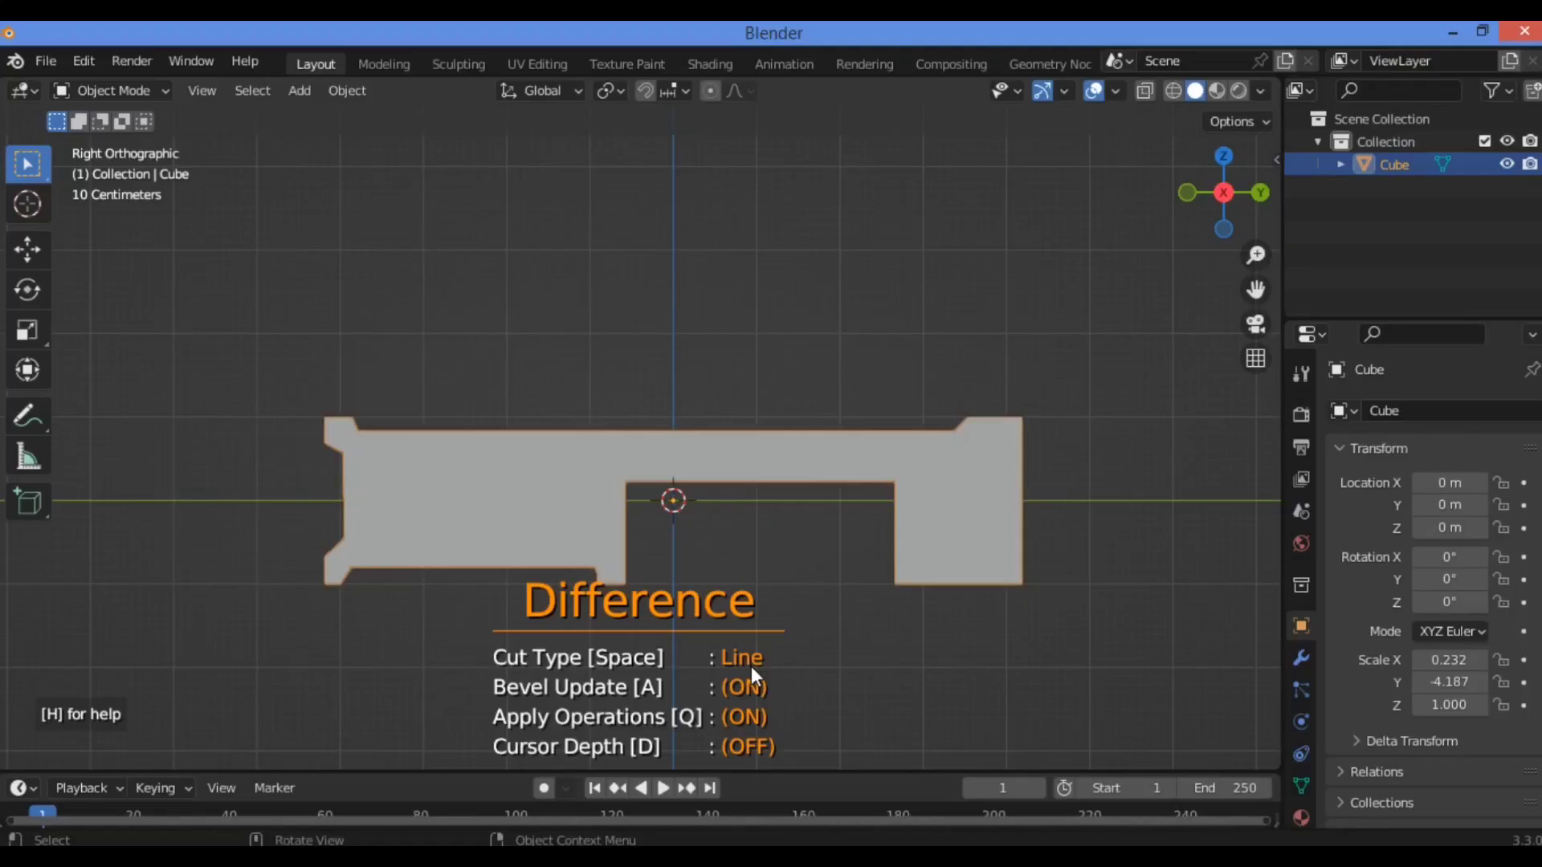
key("space")
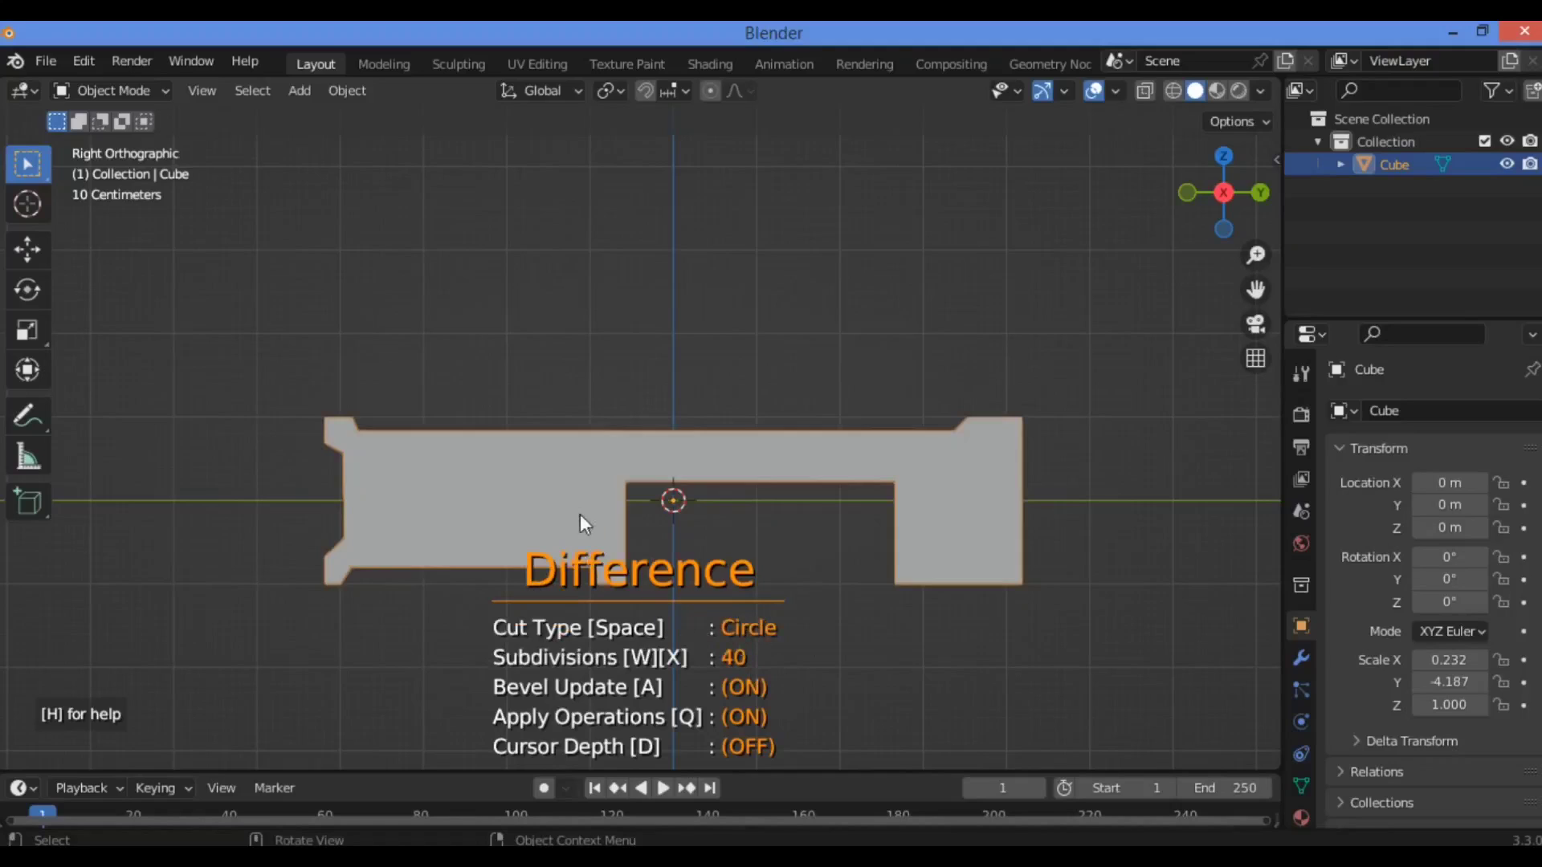
scroll(516, 457, "up", 2)
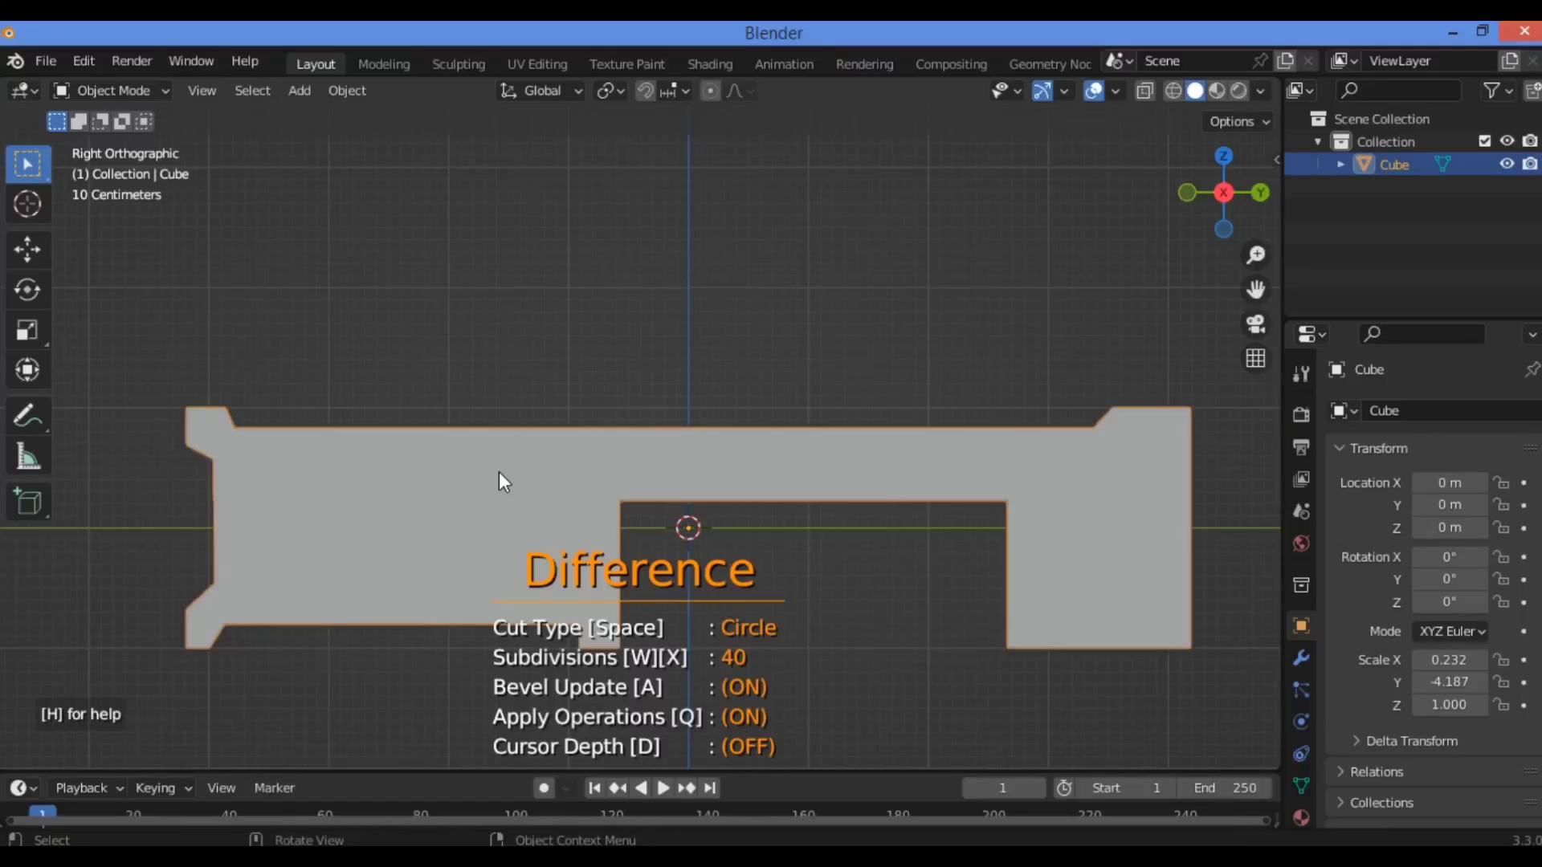
left_click(209, 426)
left_click_drag(320, 452, 217, 434)
Cut two long, narrow parallel slots just below the upper edge of the -Y half with the Rectangle cut type and inspect them in perspective
key("space")
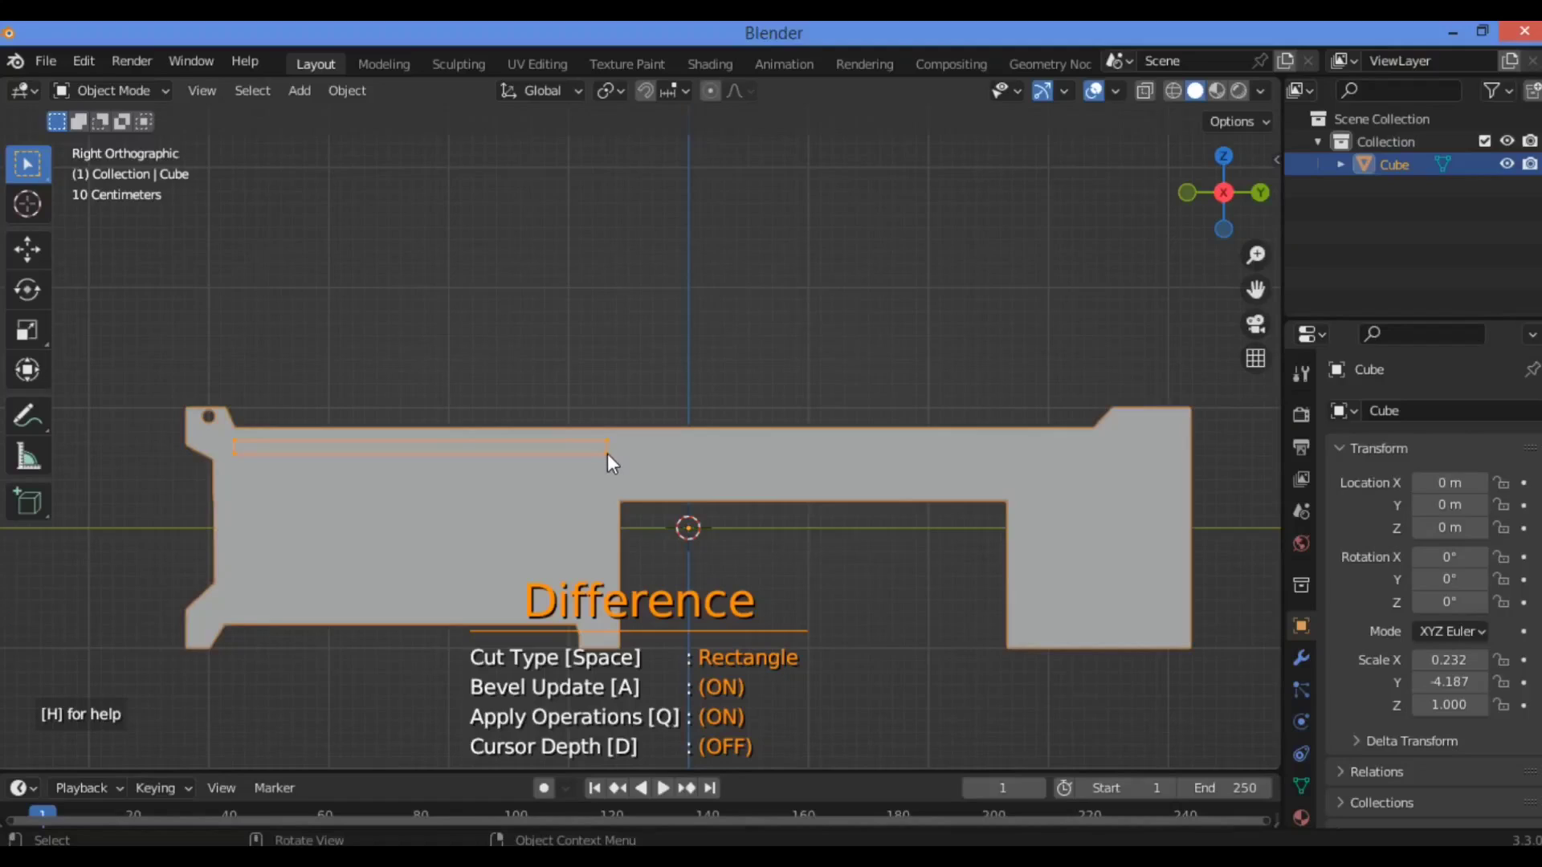
left_click_drag(607, 453, 607, 453)
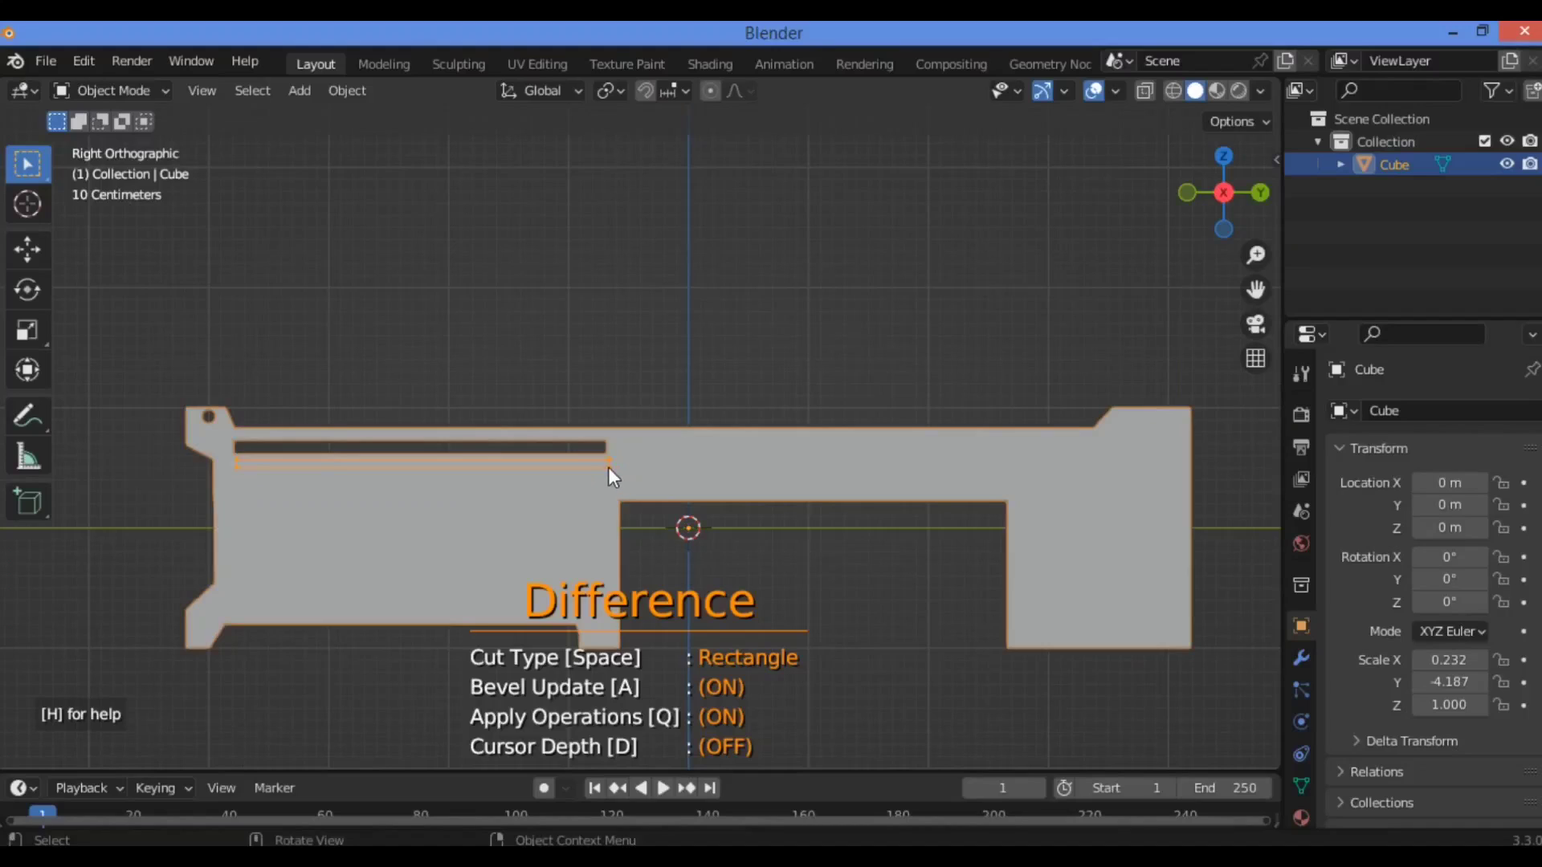
left_click_drag(607, 468, 607, 467)
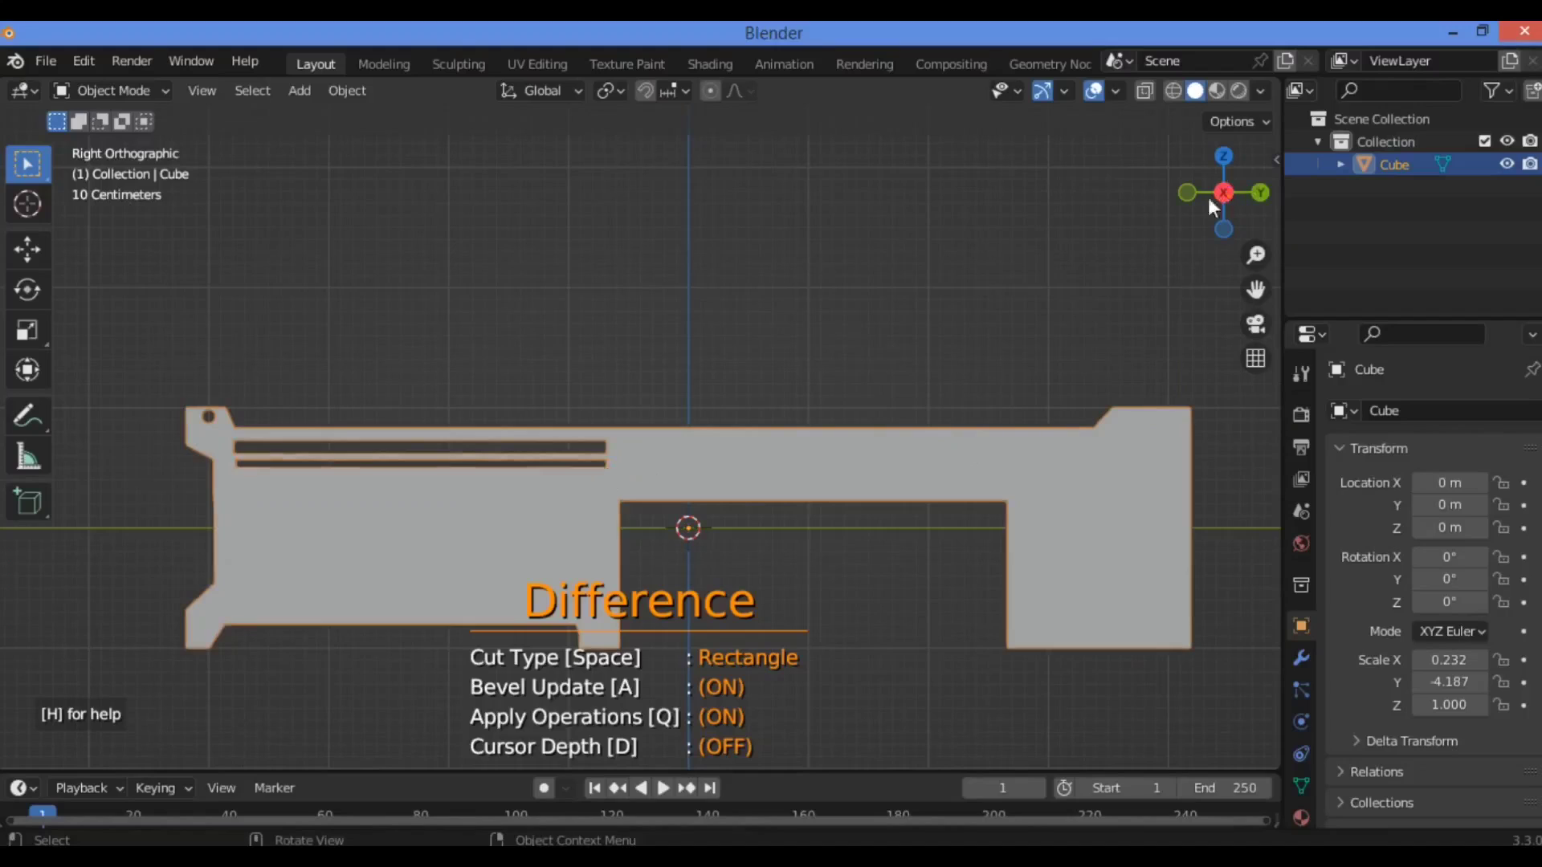
left_click_drag(1227, 196, 876, 286)
left_click_drag(1233, 211, 999, 323)
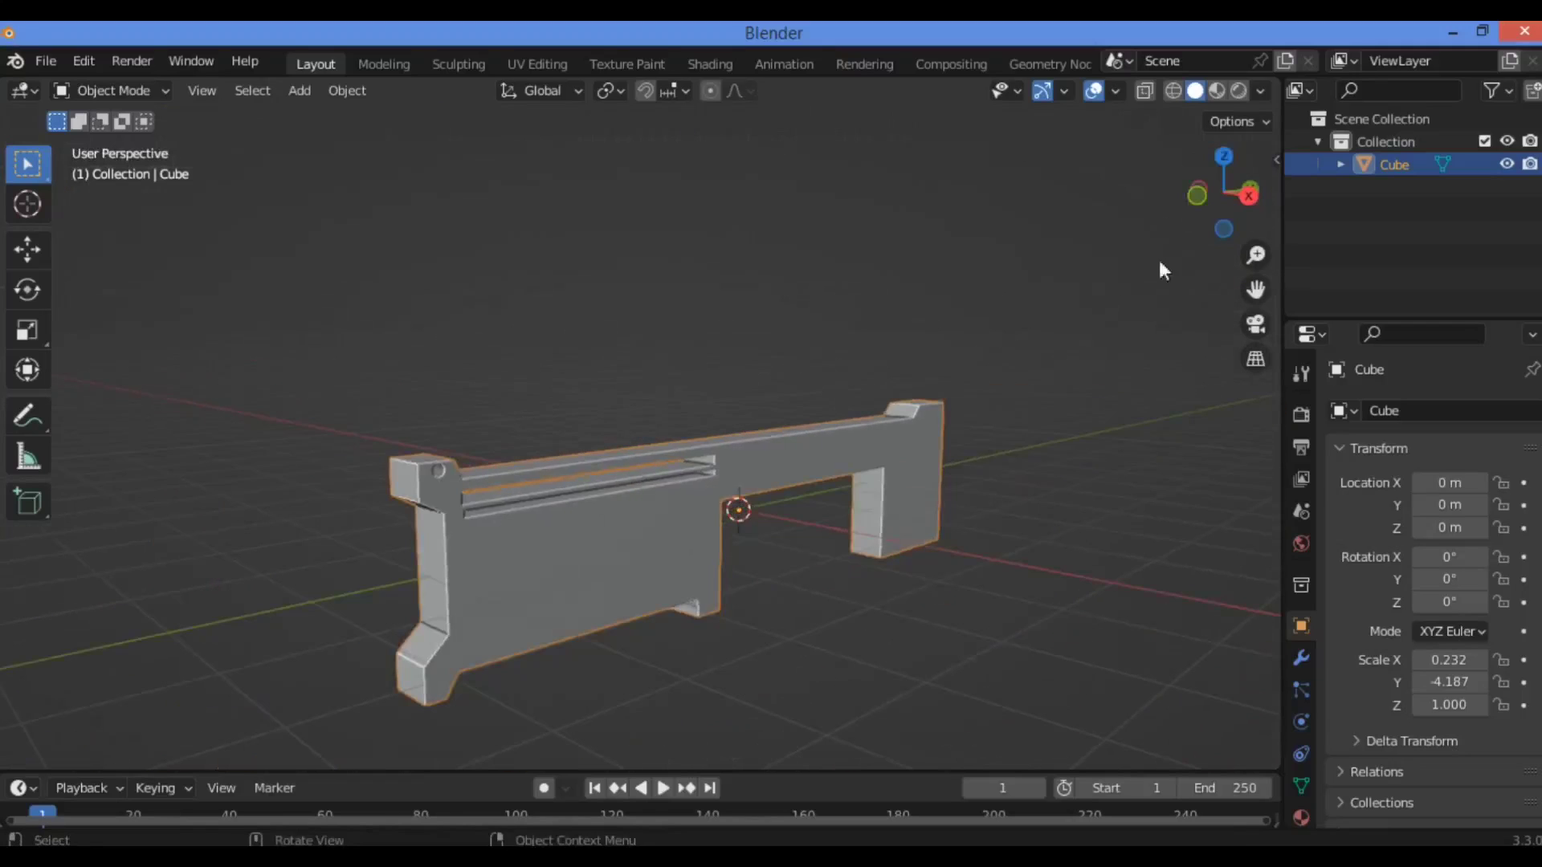
left_click_drag(1224, 197, 976, 344)
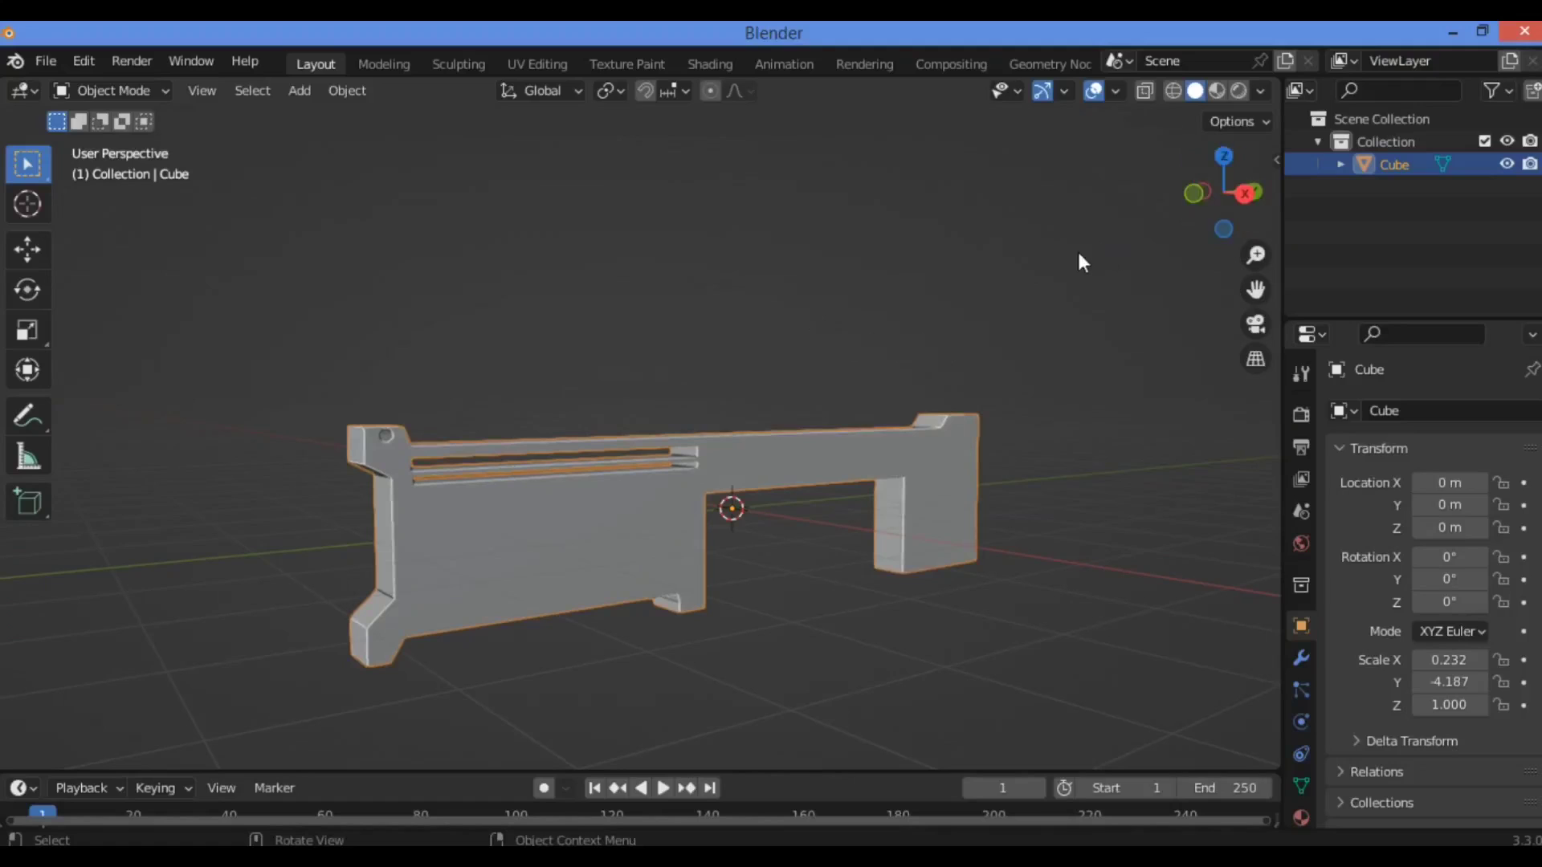
Cut three round holes of decreasing size near the lower -Y corner and three small ones in the raised +Y upper corner using the Circle cut type
key("KP_3")
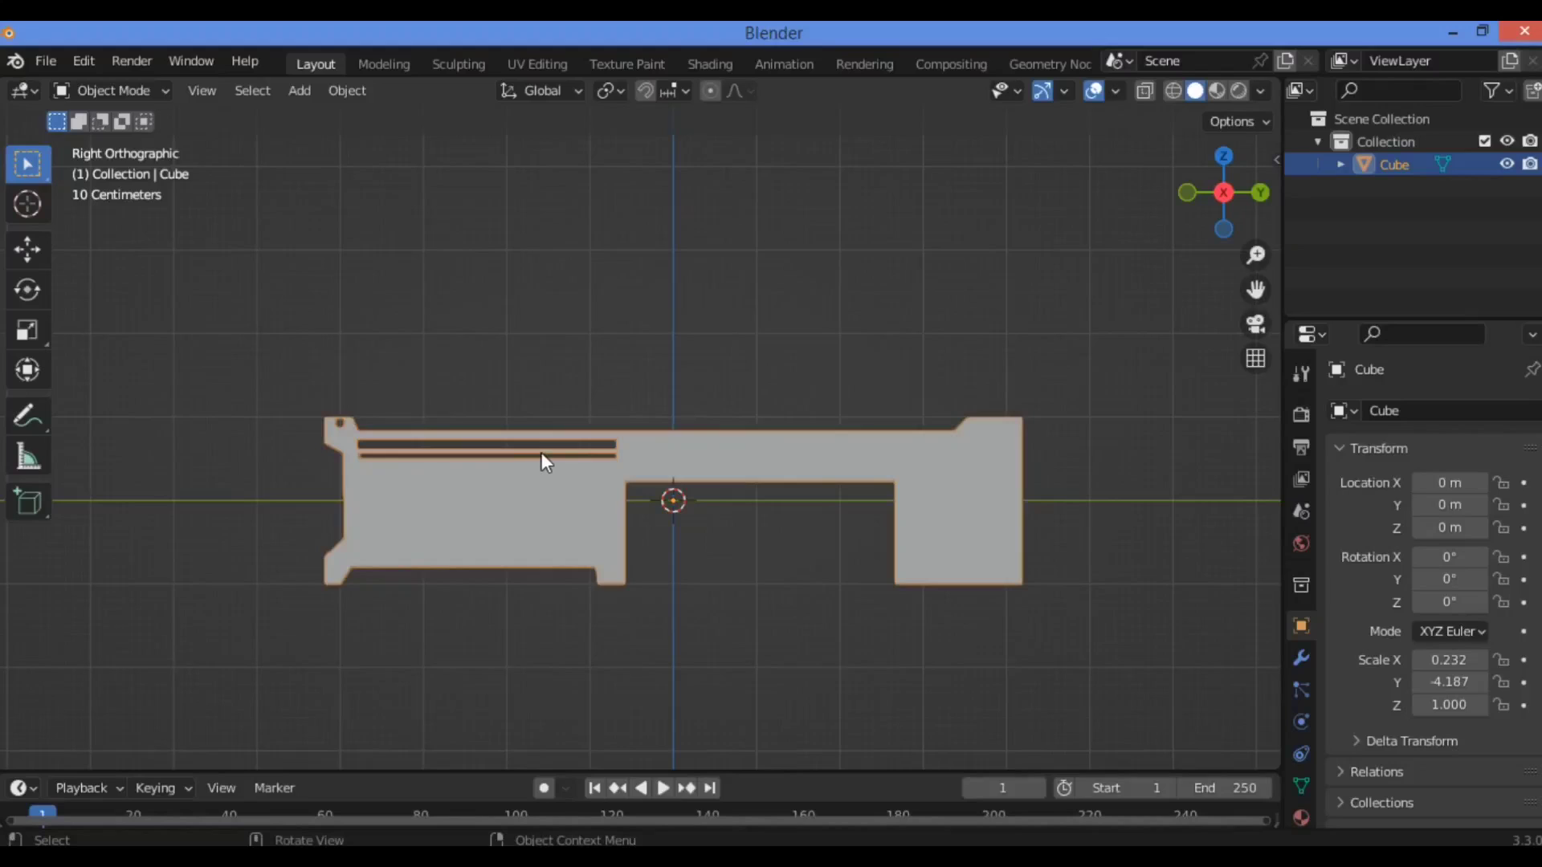
scroll(613, 466, "up", 1)
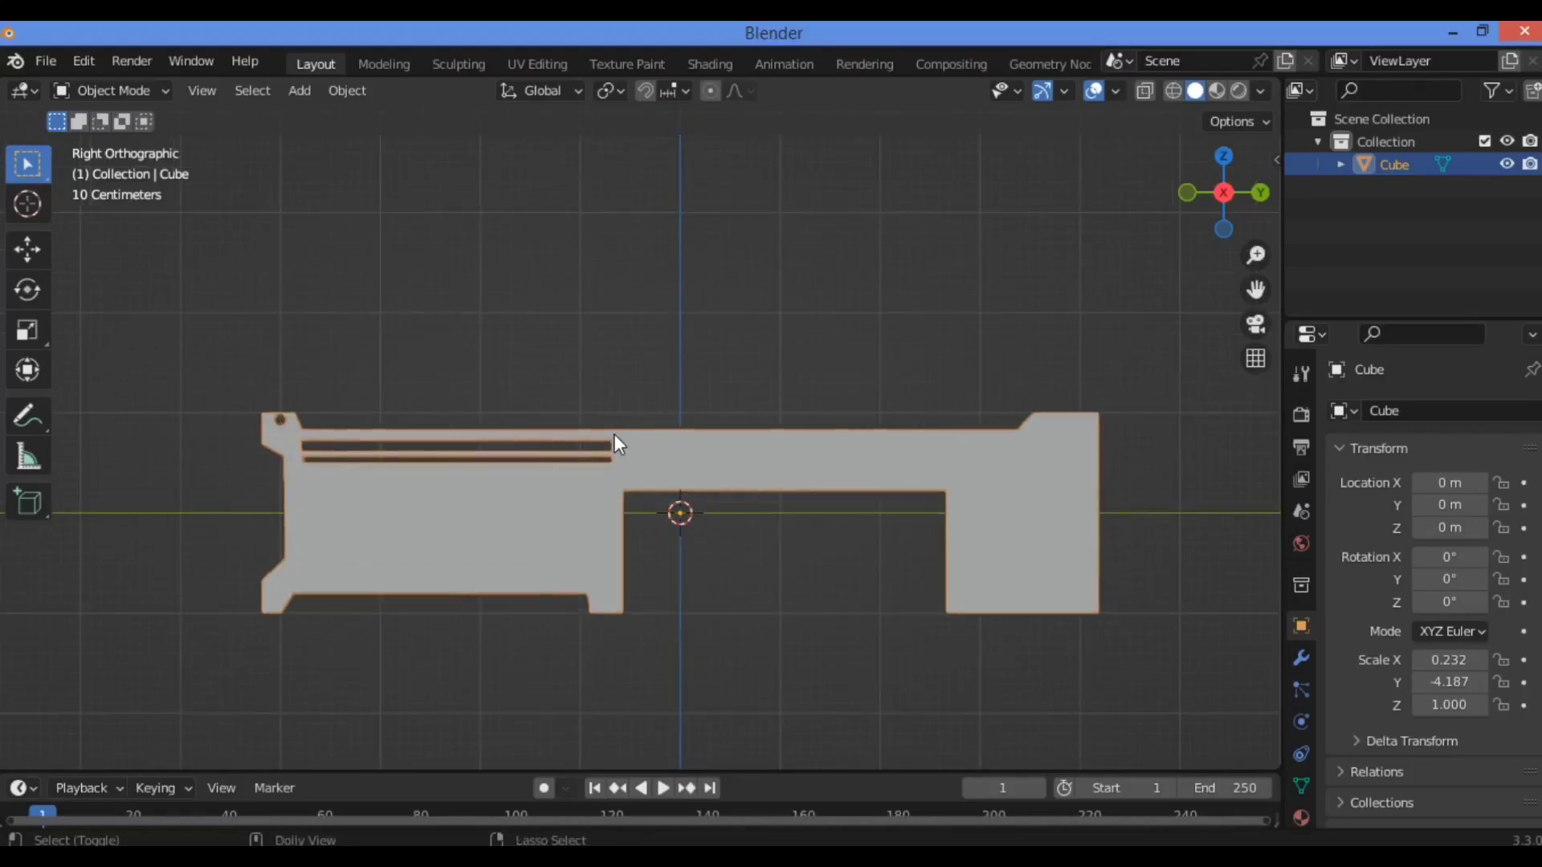
key("ctrl+shift+x")
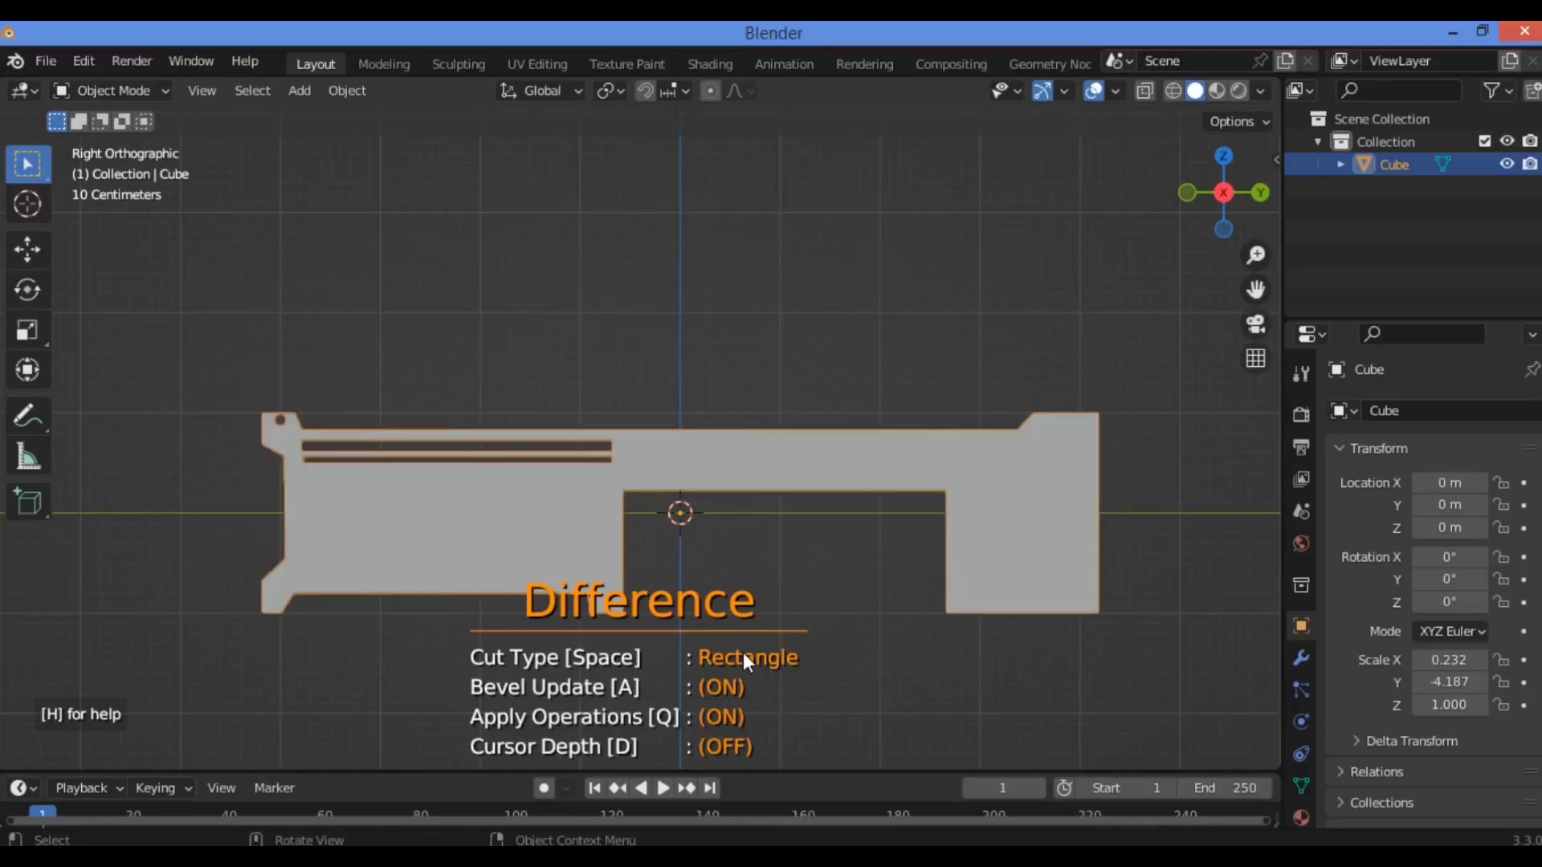
key("space")
key("space")
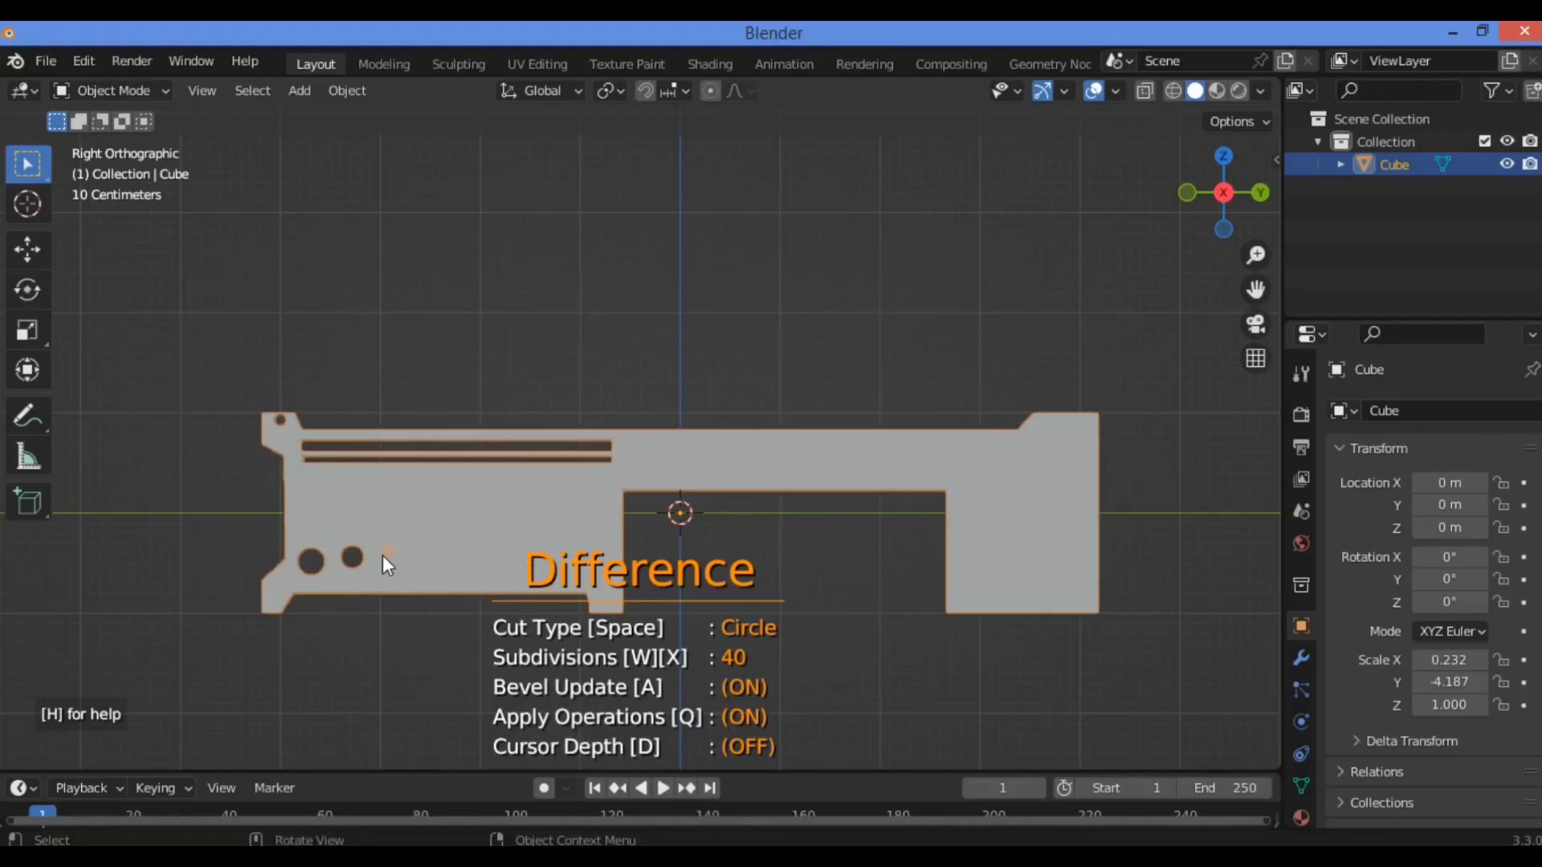
left_click_drag(379, 557, 379, 556)
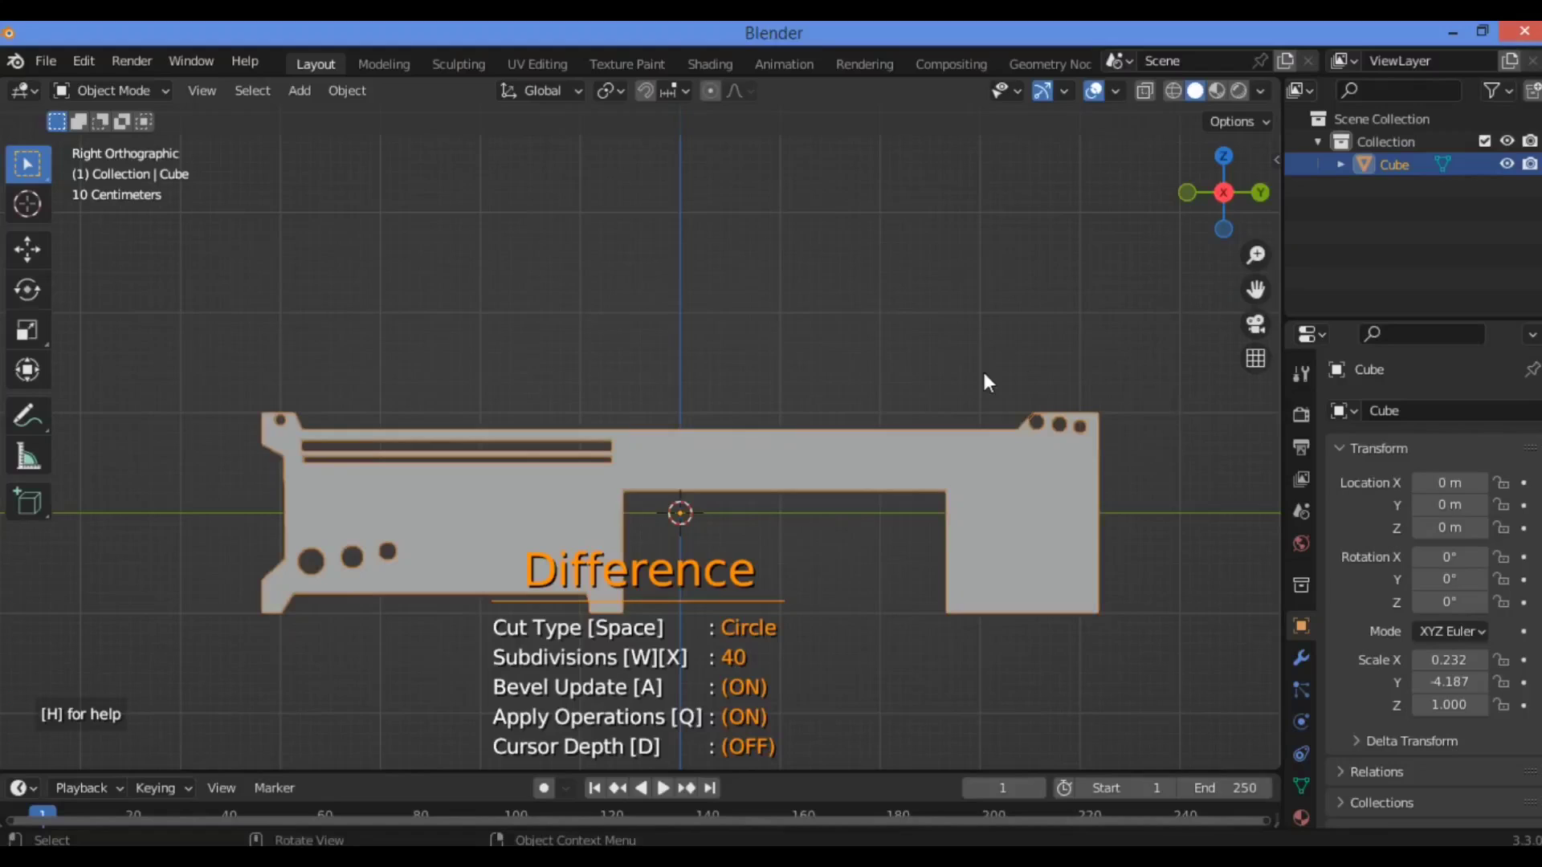
Cut a rectangular opening through the -Y block's lower edge and a rectangular notch into the +Y end face using the Rectangle cut type
scroll(981, 372, "down", 2)
key("space")
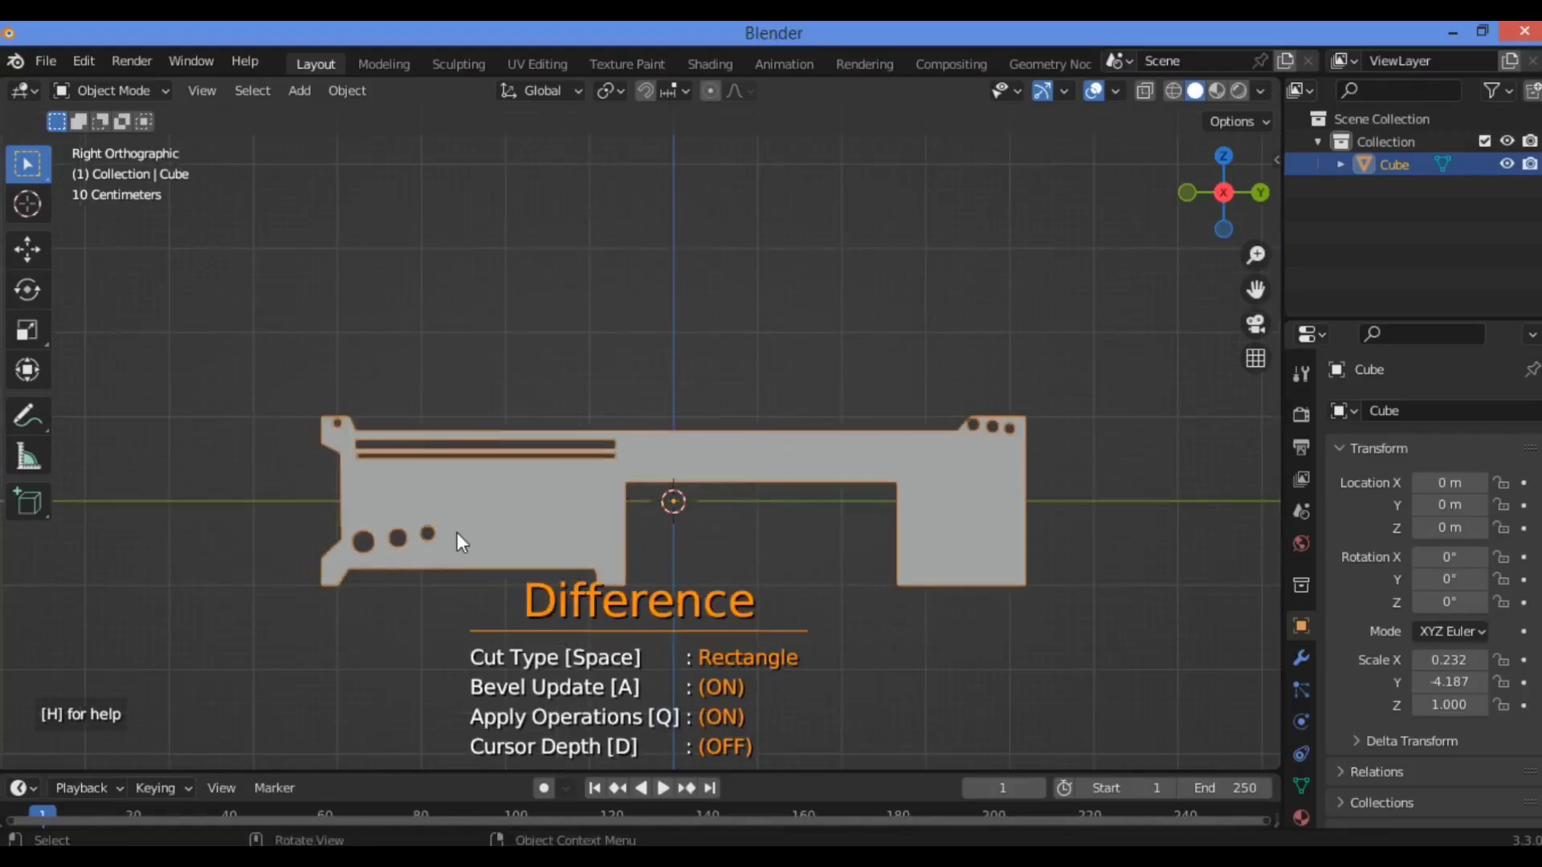
left_click_drag(469, 519, 562, 571)
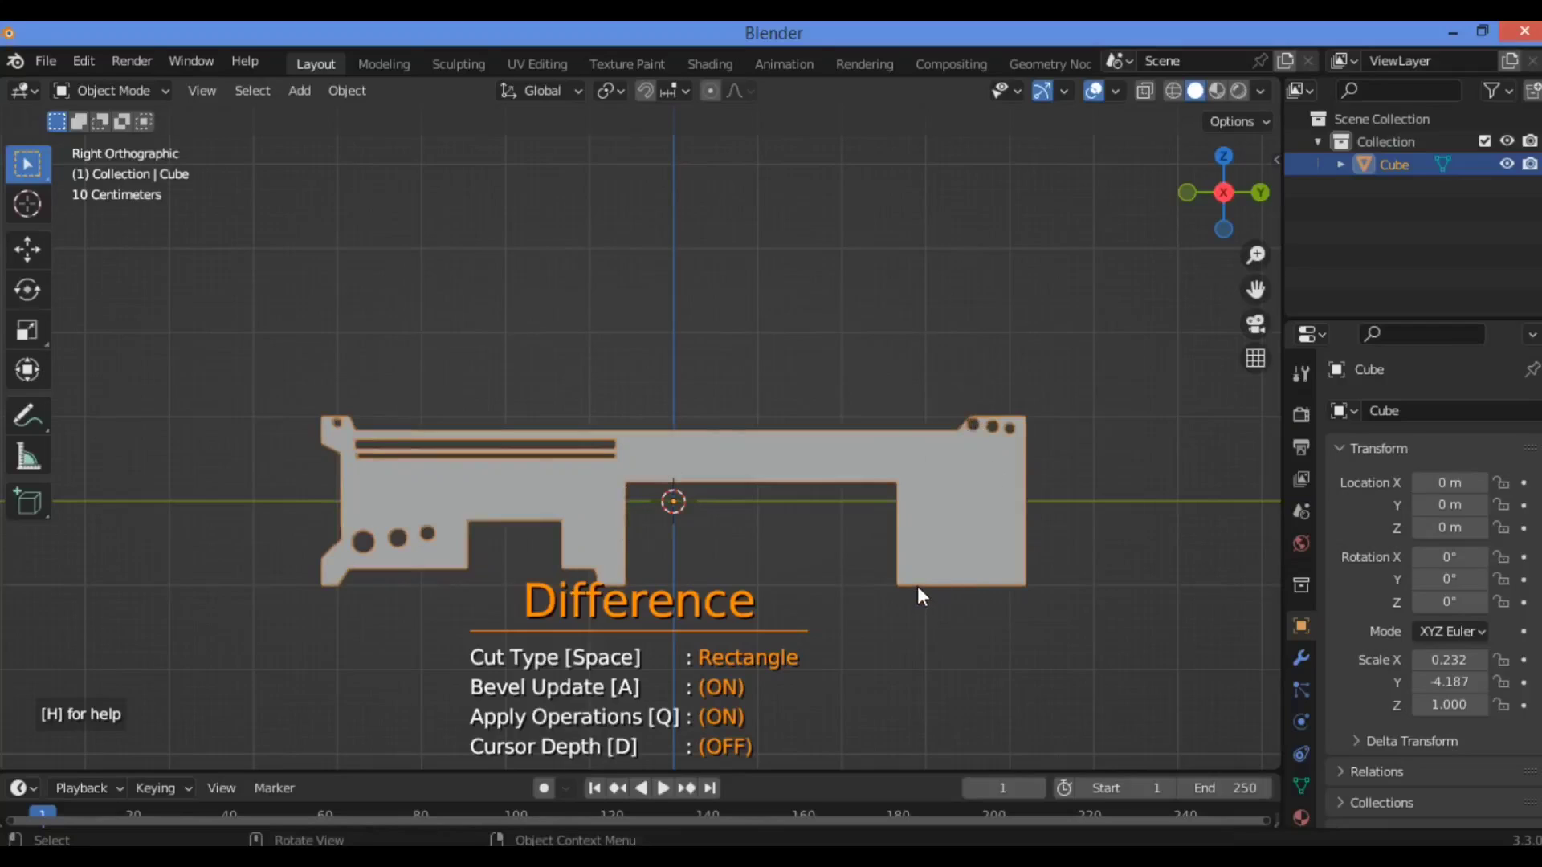
key("y")
left_click_drag(920, 594, 915, 589)
Cut a long slot along the middle beam and small rectangular notches in the +Y leg's foot and inner face, and inspect the result in perspective
scroll(763, 518, "up", 1)
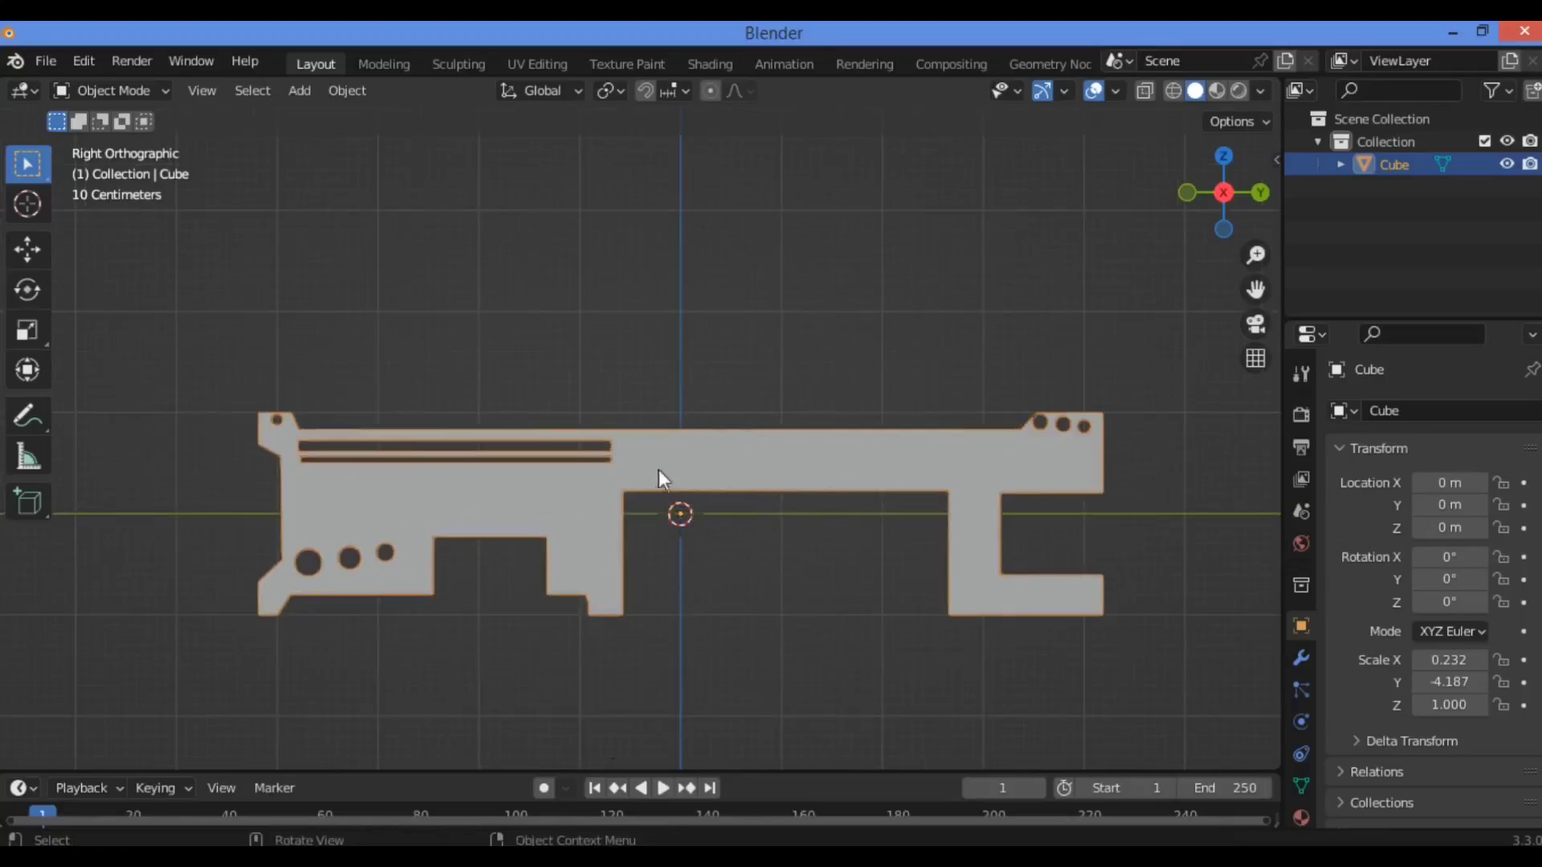
left_click_drag(698, 416, 744, 451)
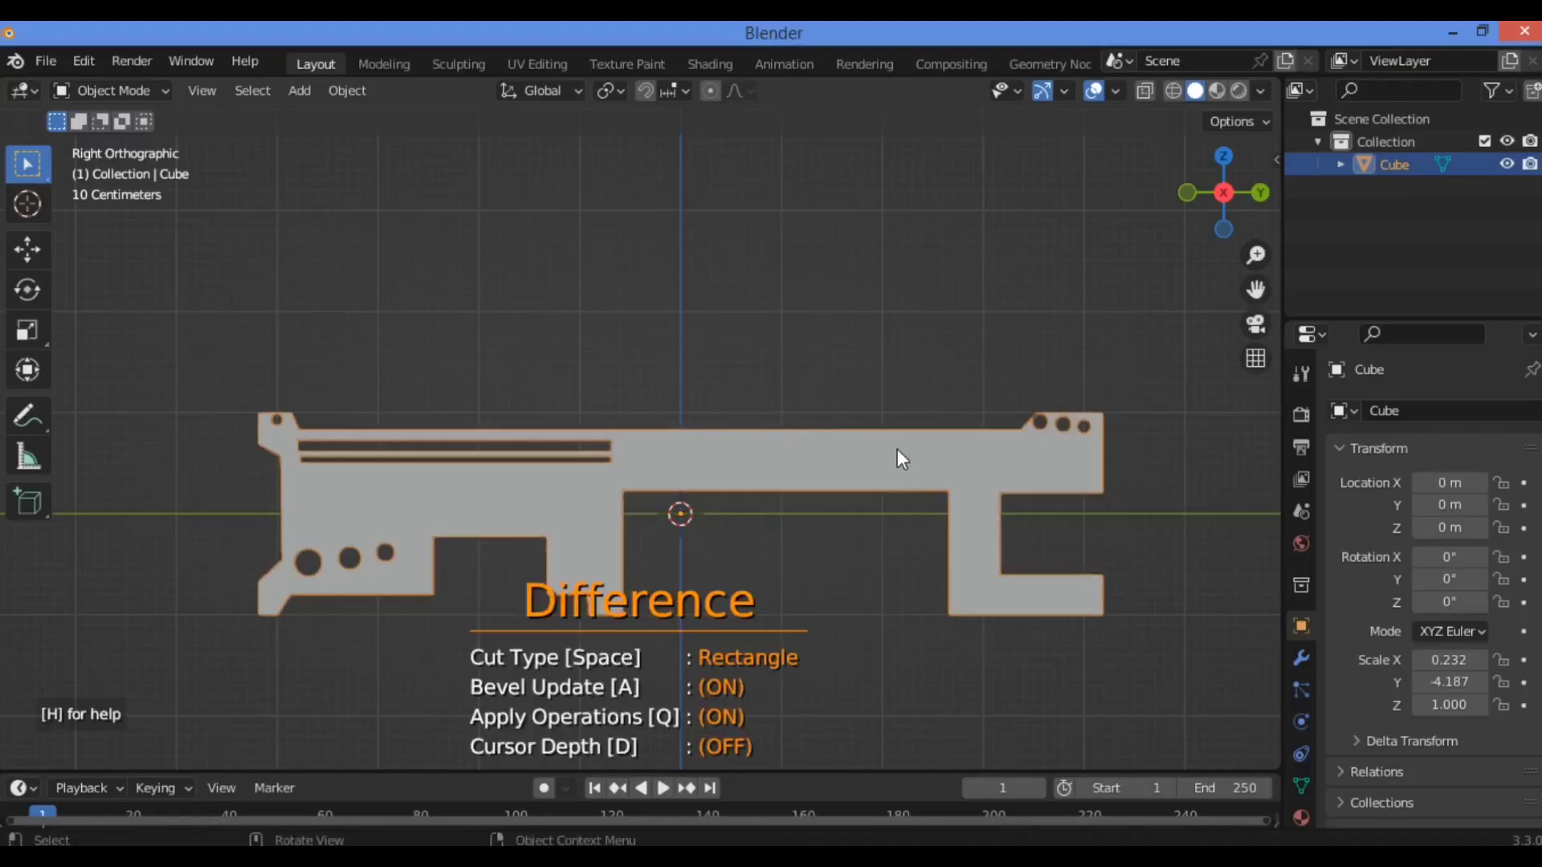
mouse_move(654, 436)
left_mouse_down("ctrl+shift")
mouse_move(635, 412)
mouse_move(635, 436)
left_mouse_up("ctrl+shift")
left_click_drag(638, 434, 638, 434, "ctrl+shift")
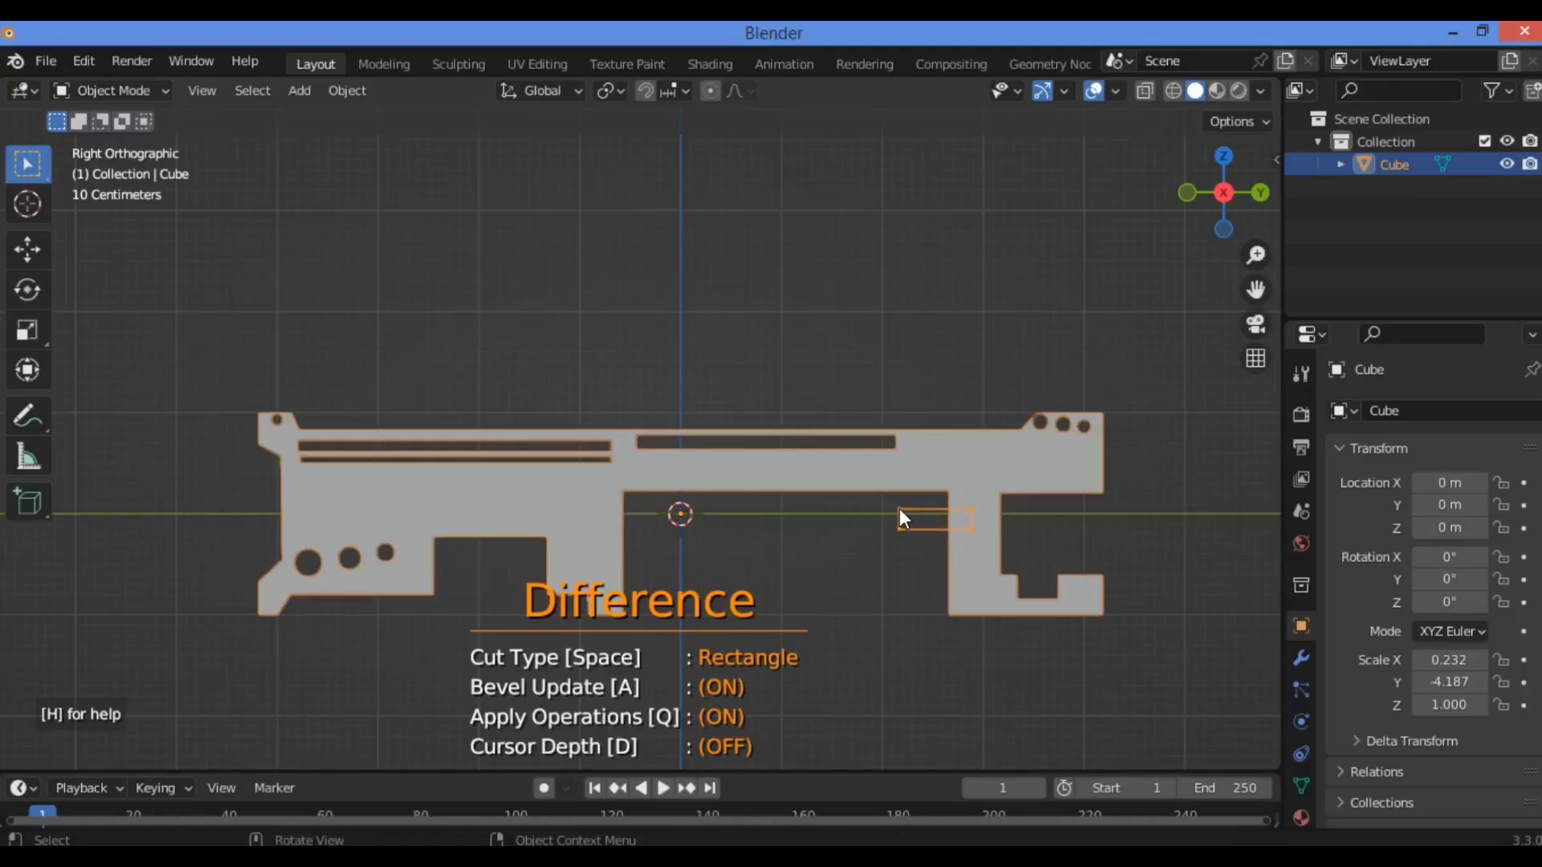
left_click_drag(900, 510, 900, 510)
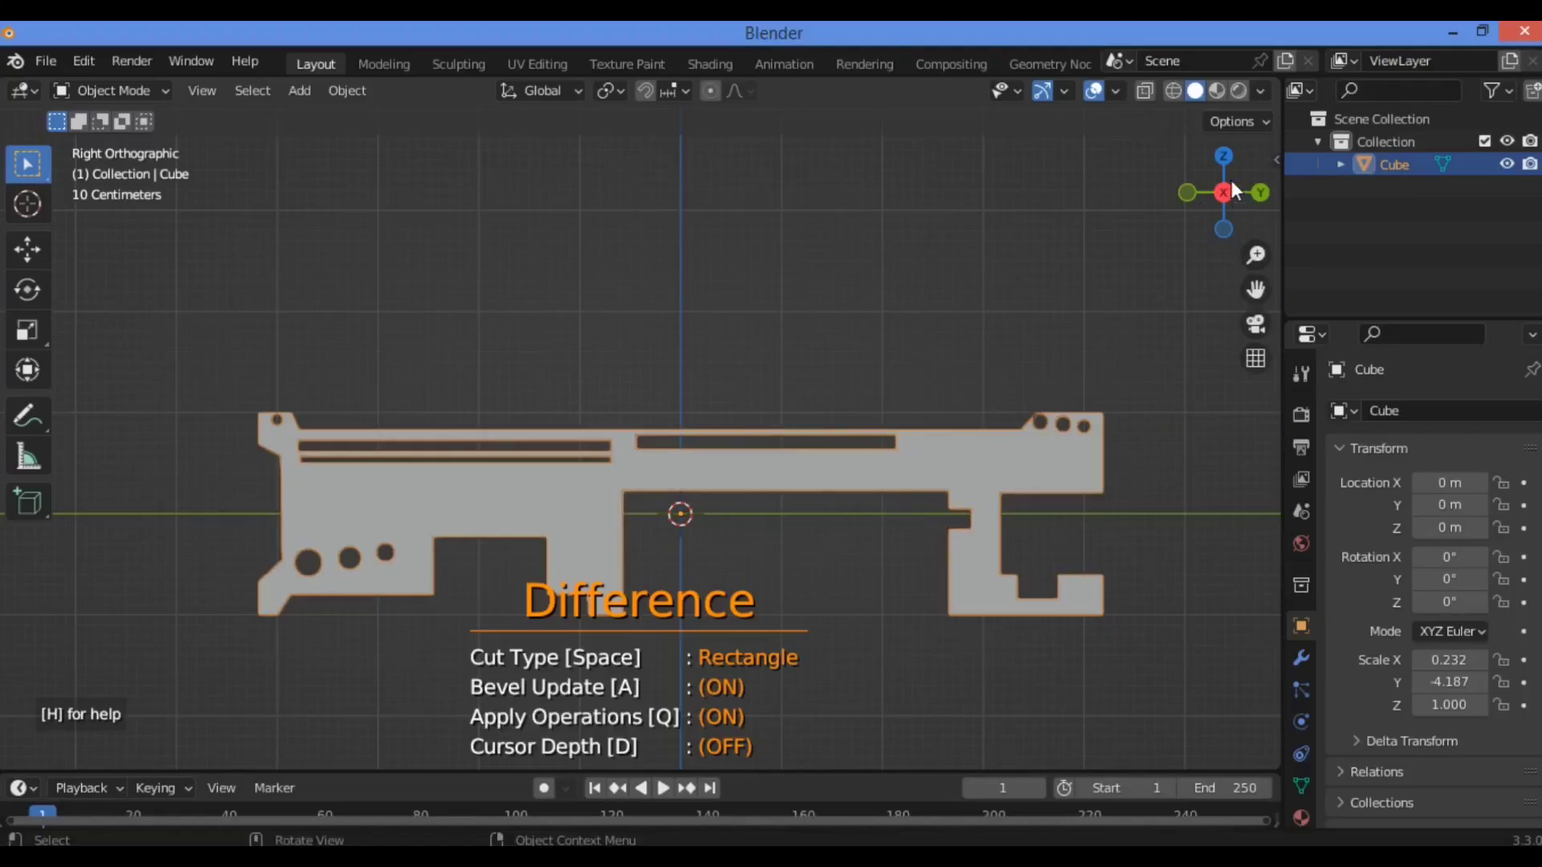
middle_click_drag(929, 378, 933, 291)
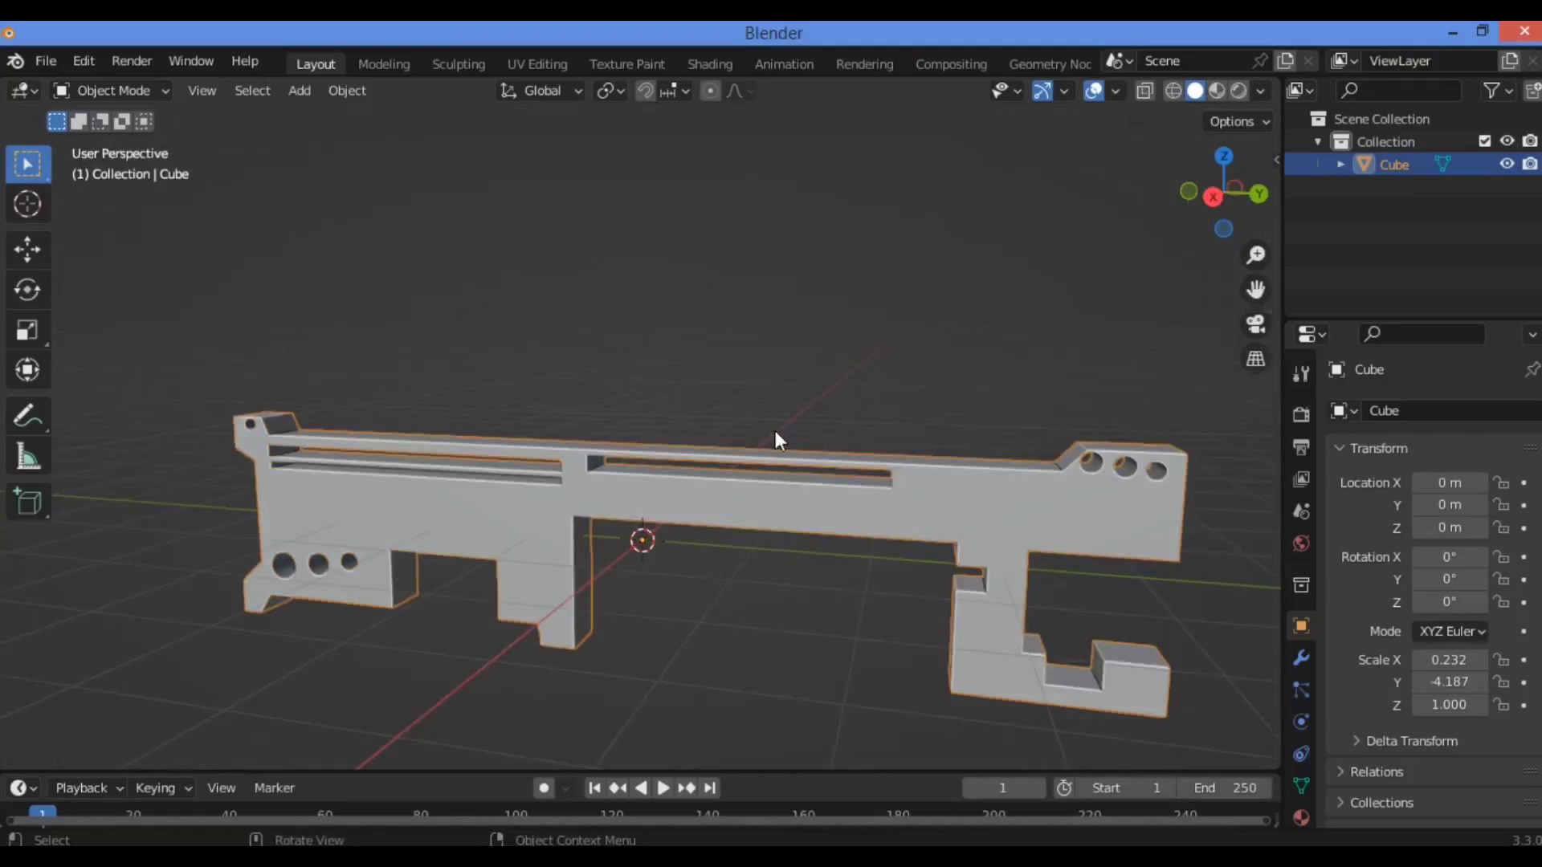